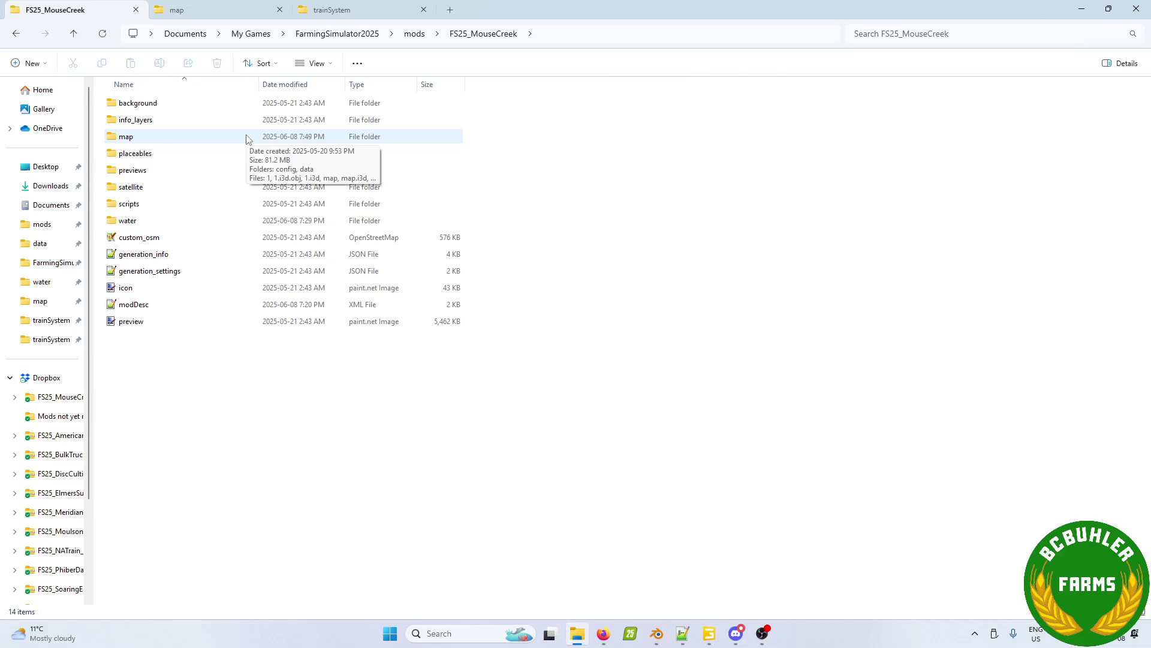
Step: Open MouseCreek's placeables > trainSystem folder, then browse the NATrain prefab's trainSystem folder of 41 files
double_click(214, 154)
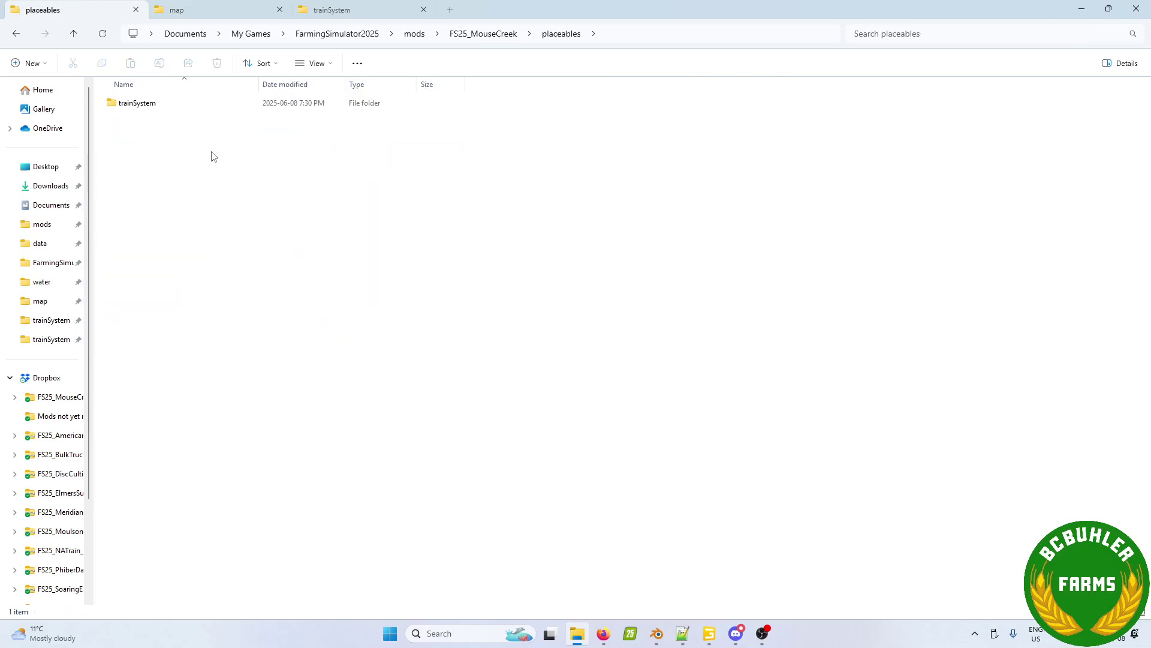
double_click(183, 111)
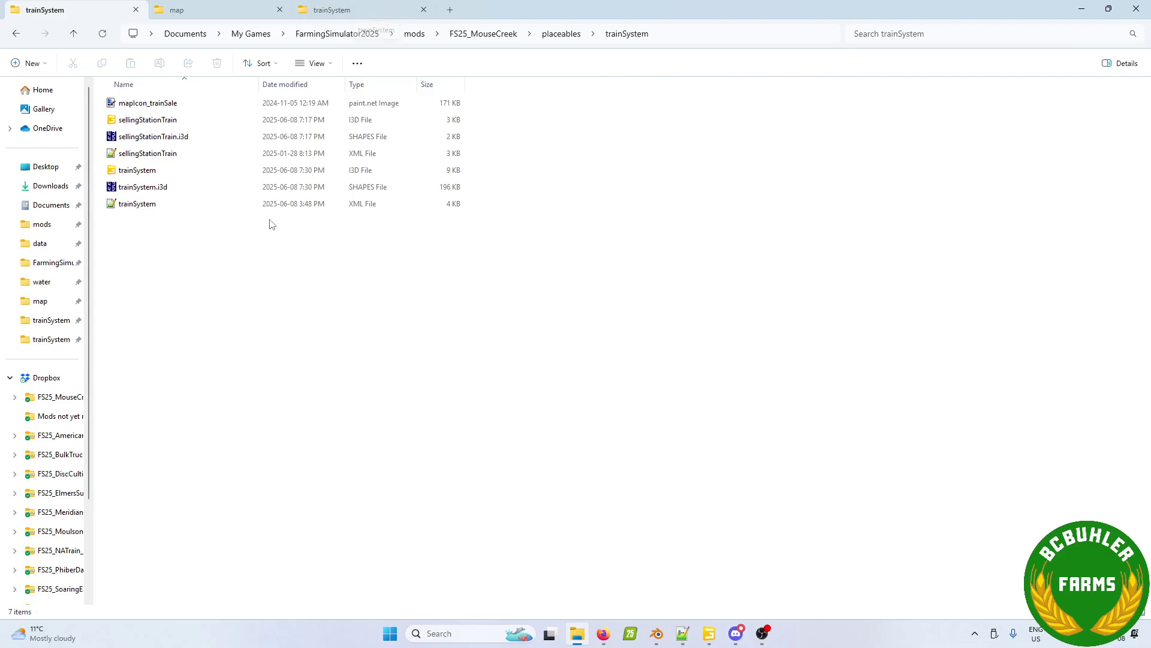
click(387, 18)
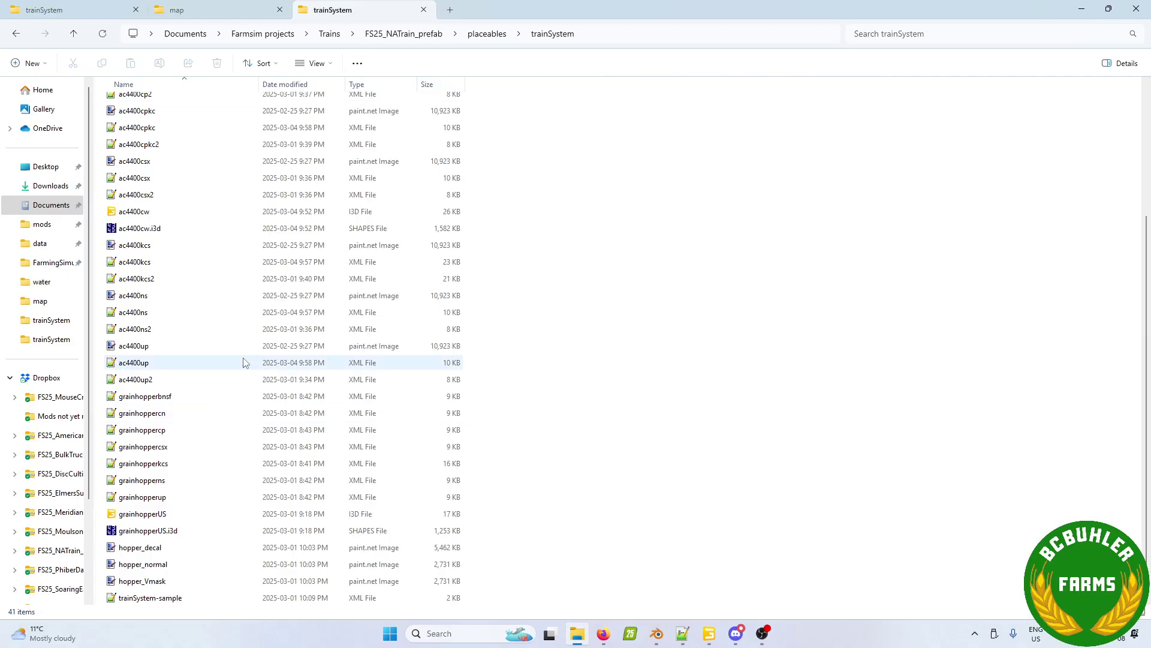
scroll(303, 311, up, 4)
scroll(211, 184, down, 4)
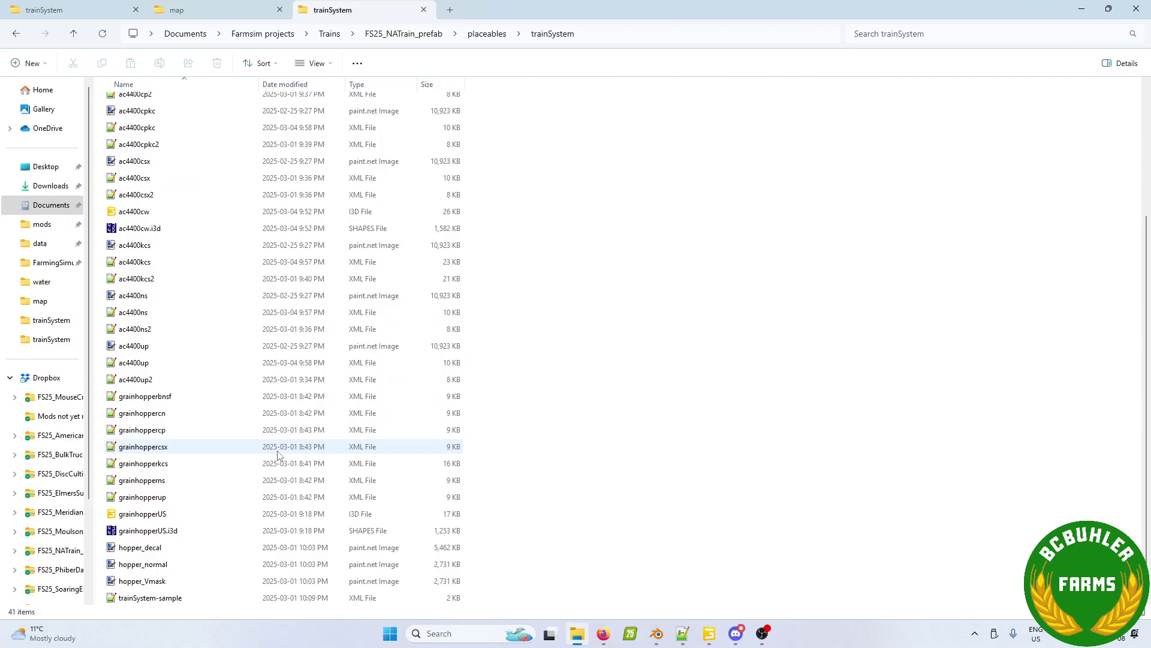
Step: Close independent1260.xml and review the trainSystem-sample.xml and modDesc-sample.xml lists
click(687, 637)
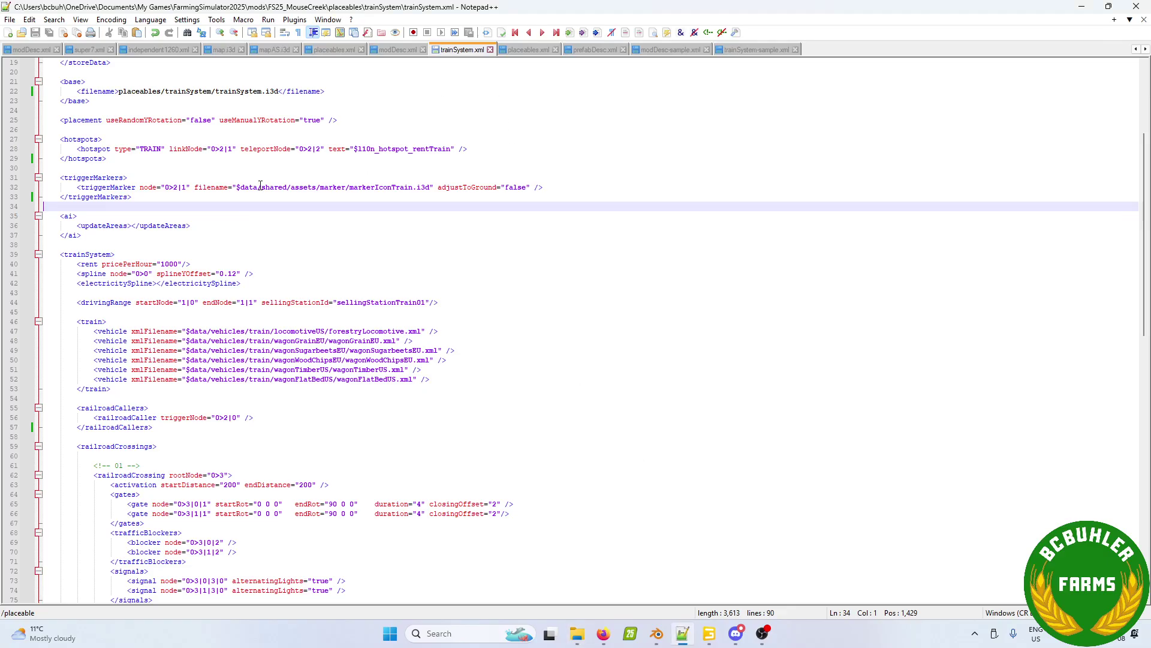
click(195, 49)
scroll(335, 237, up, 6)
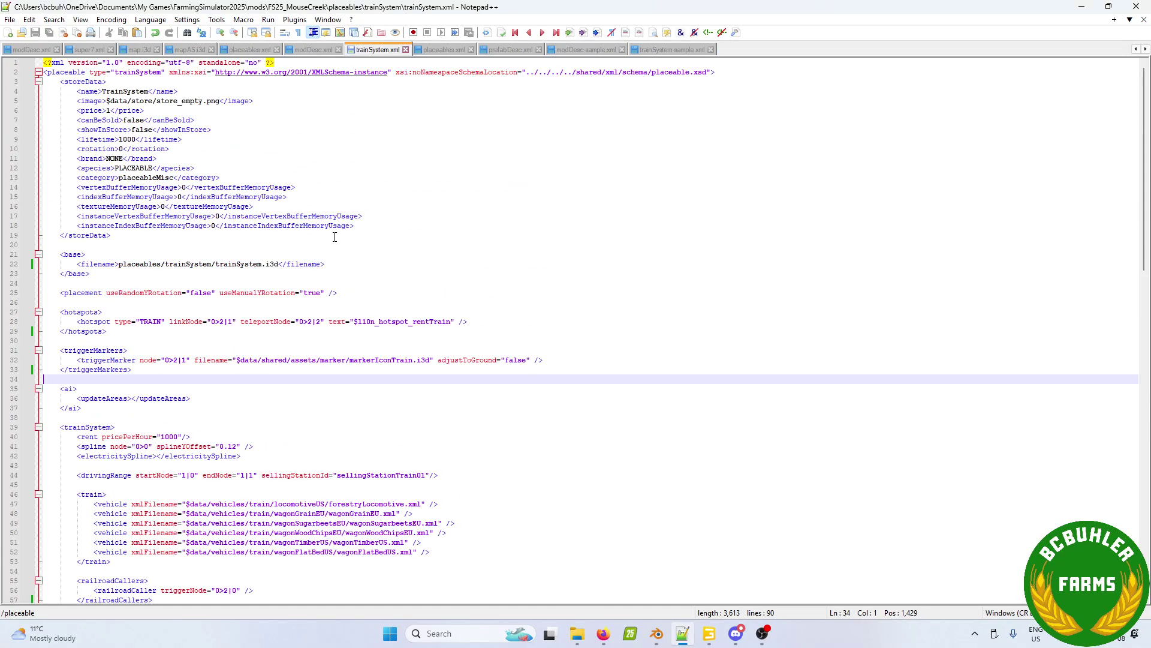
scroll(319, 328, down, 2)
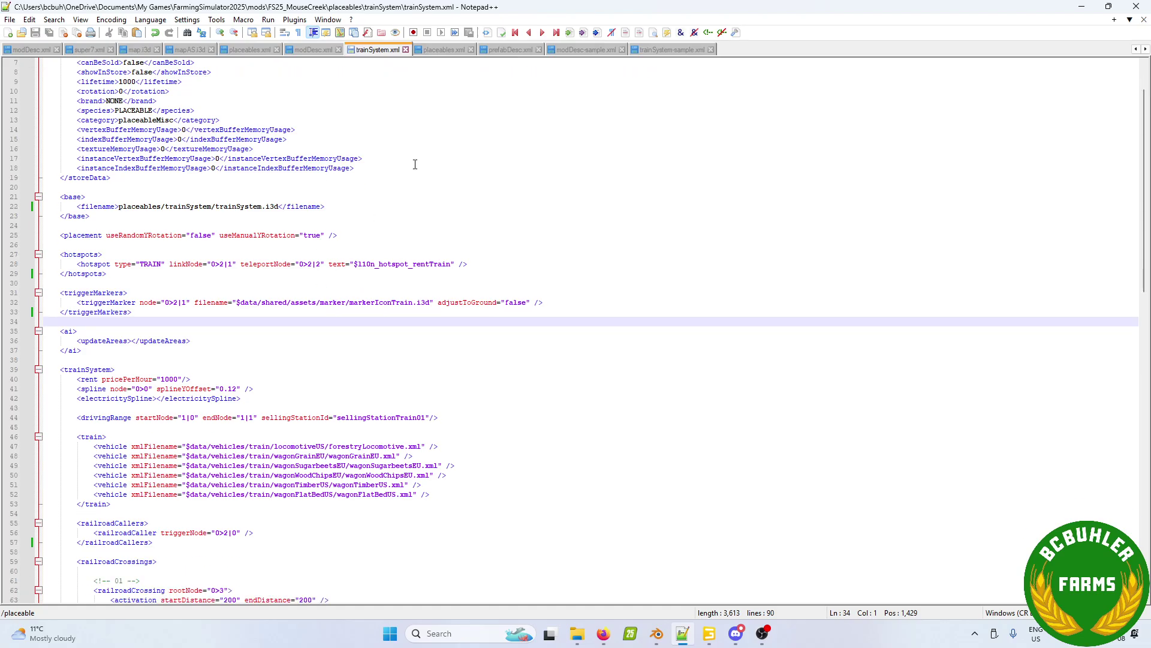
click(668, 50)
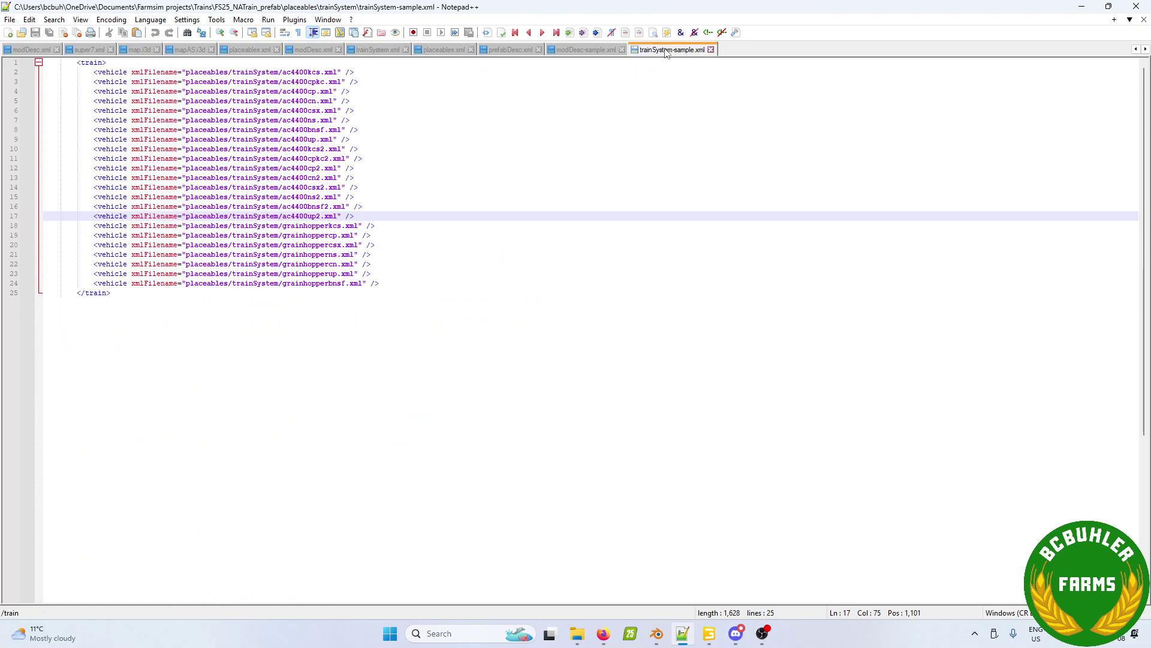
click(596, 51)
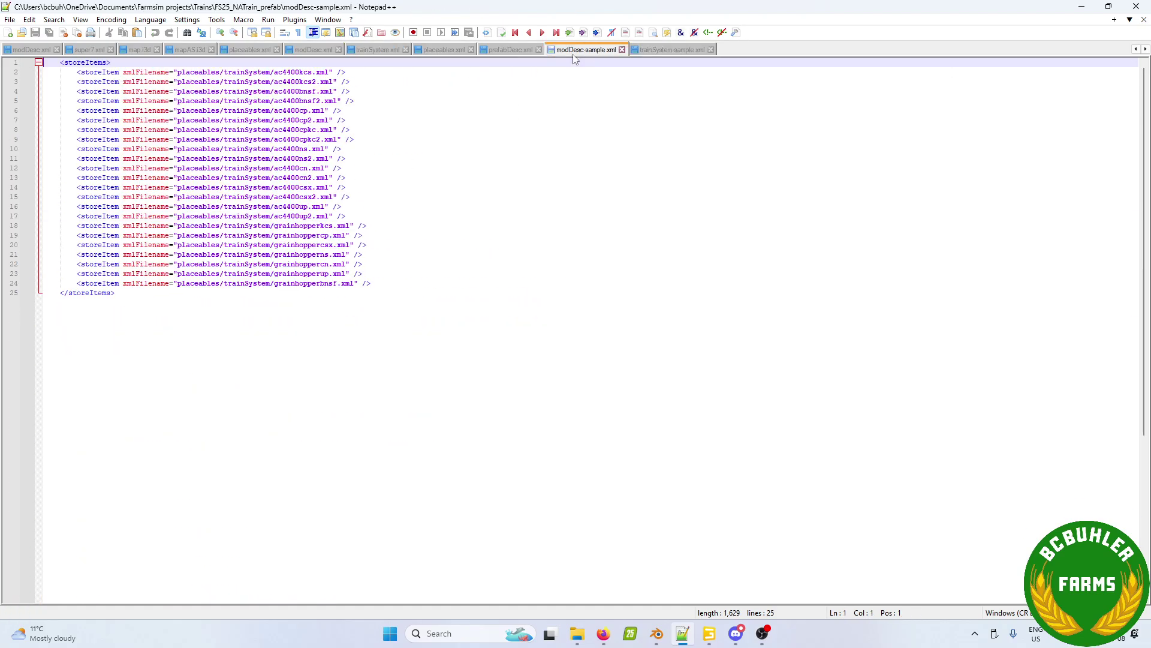
Step: Close prefabDesc.xml, check placeables.xml and modDesc.xml, and end on trainSystem.xml
click(502, 51)
scroll(478, 131, up, 4)
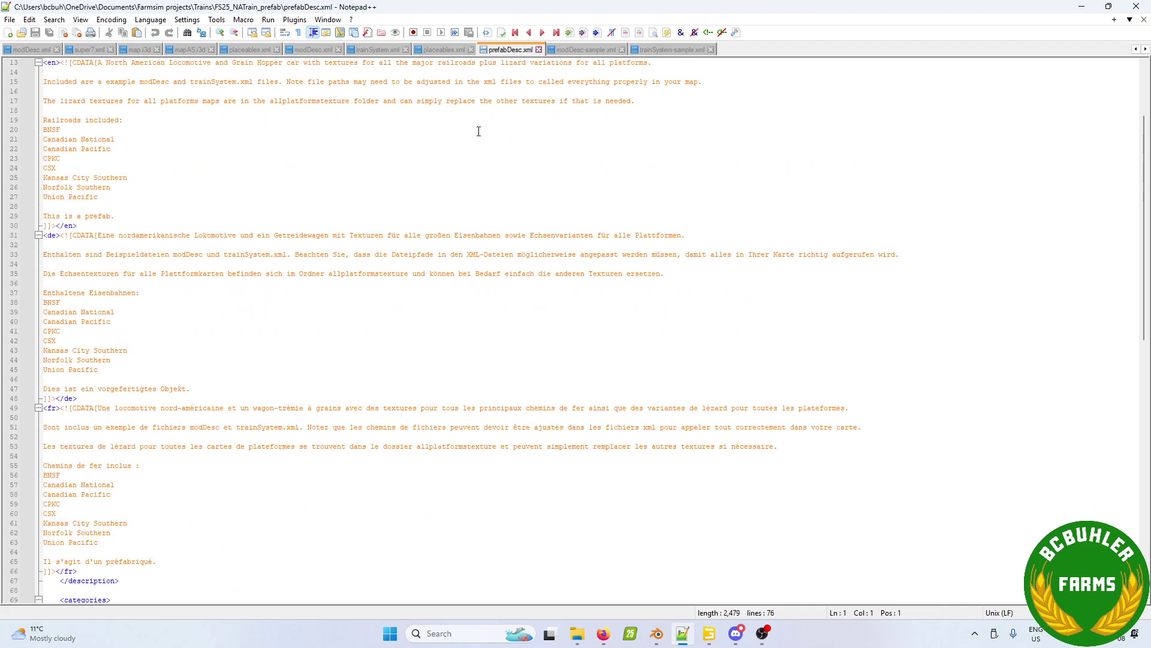
click(538, 49)
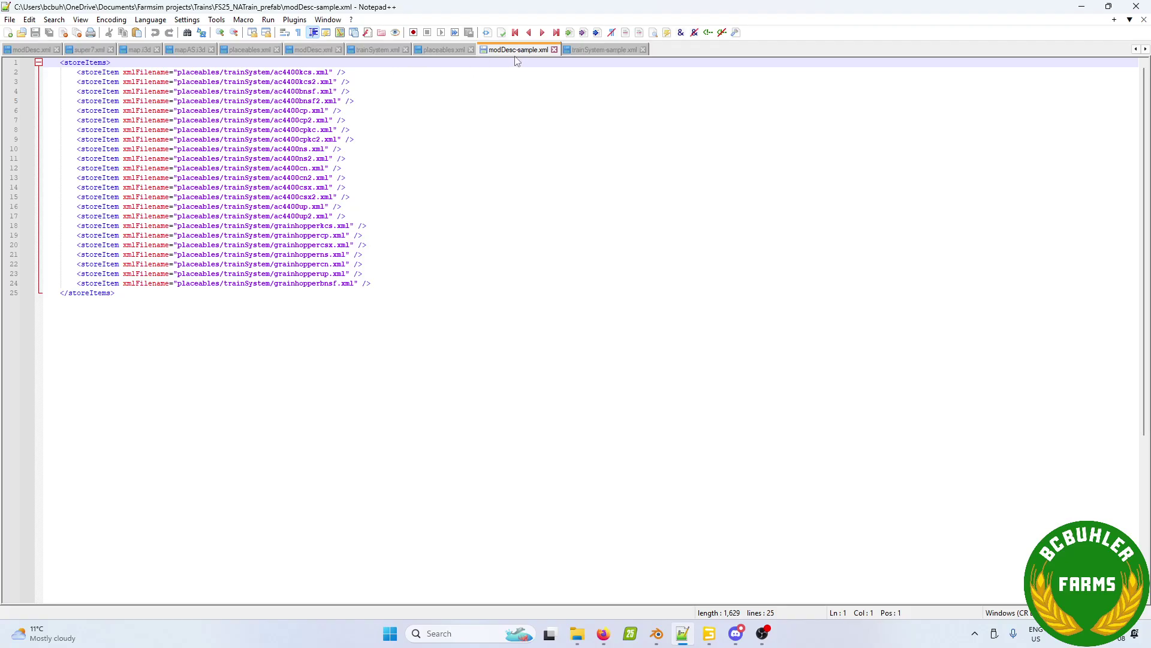
click(431, 53)
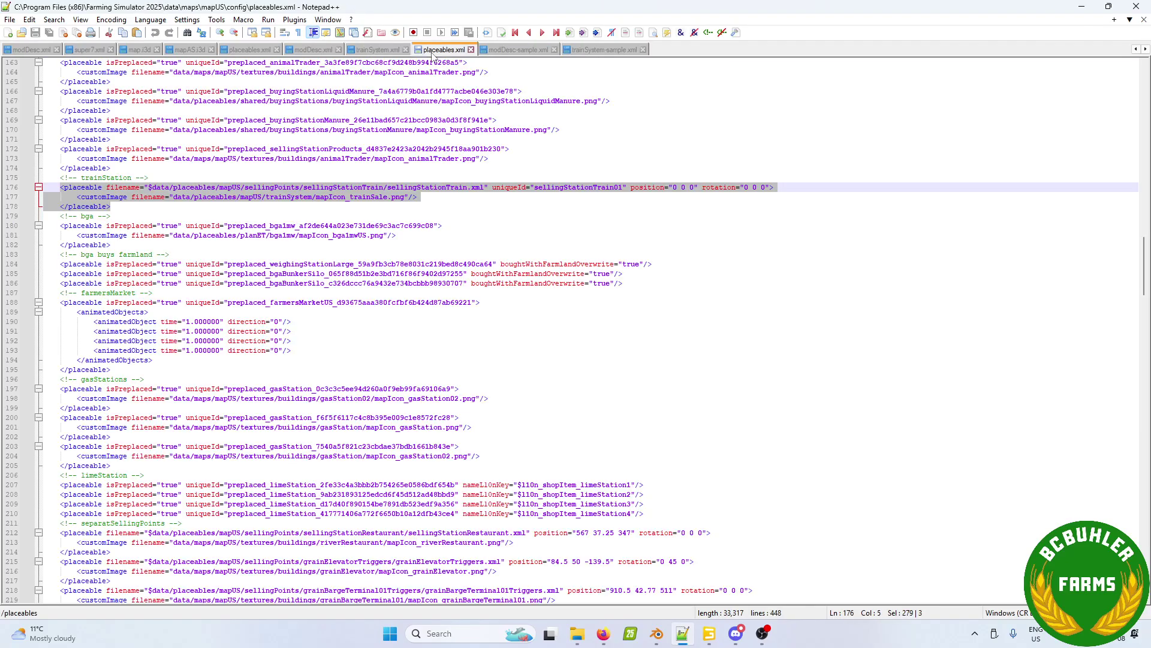
click(389, 54)
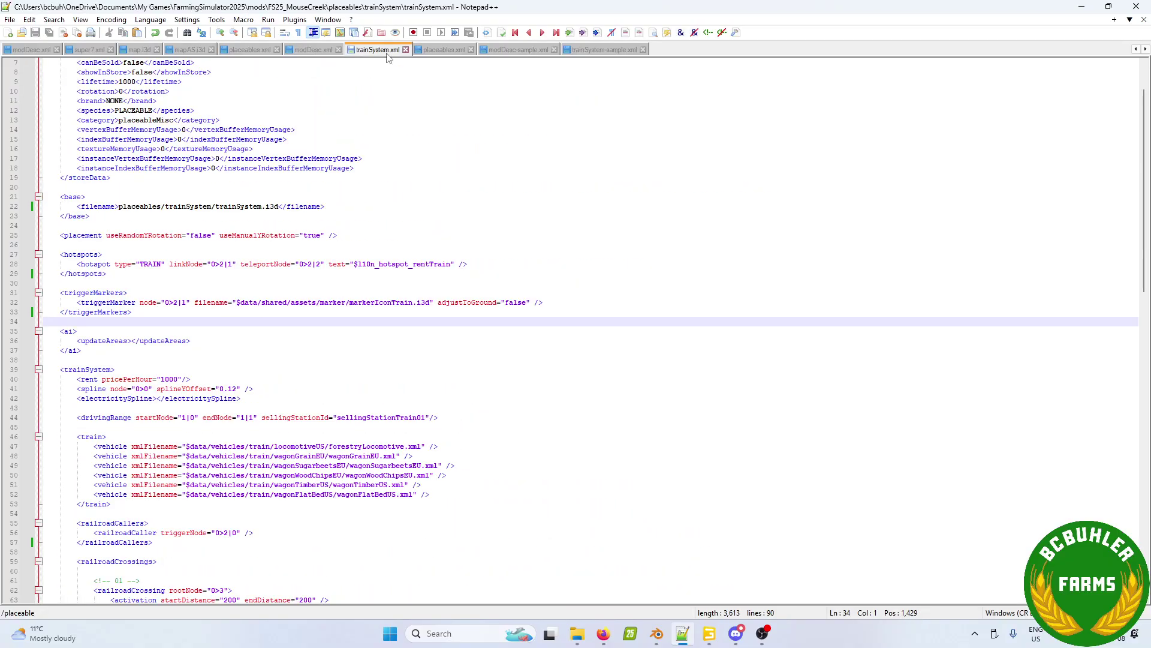
click(324, 51)
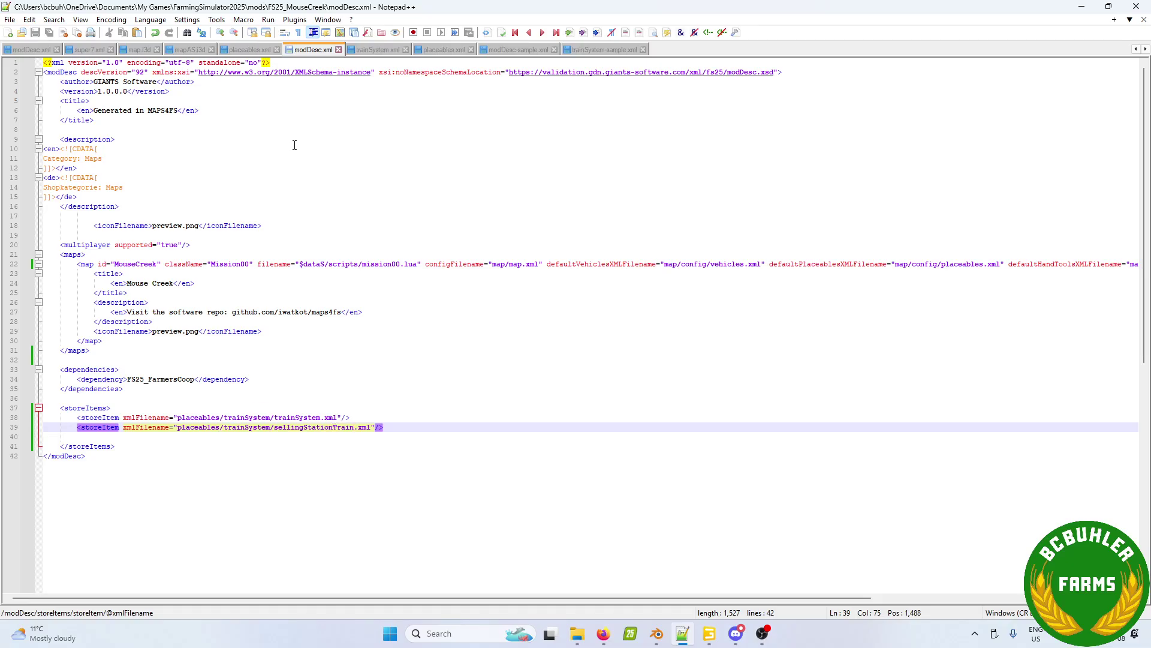
click(378, 51)
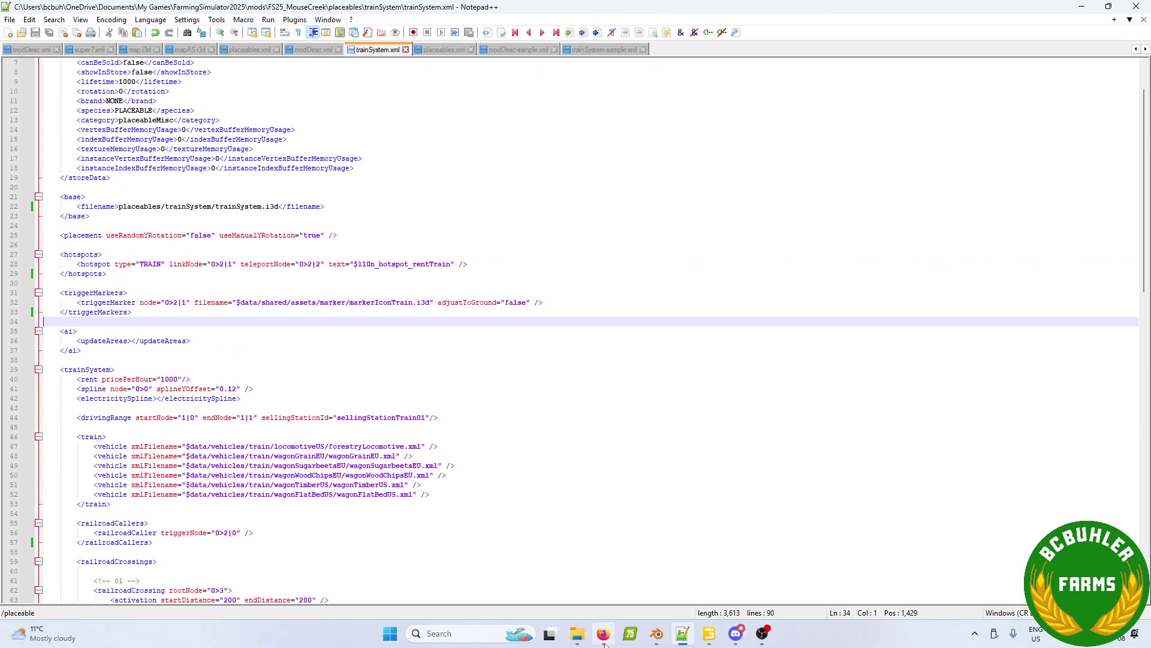
click(577, 633)
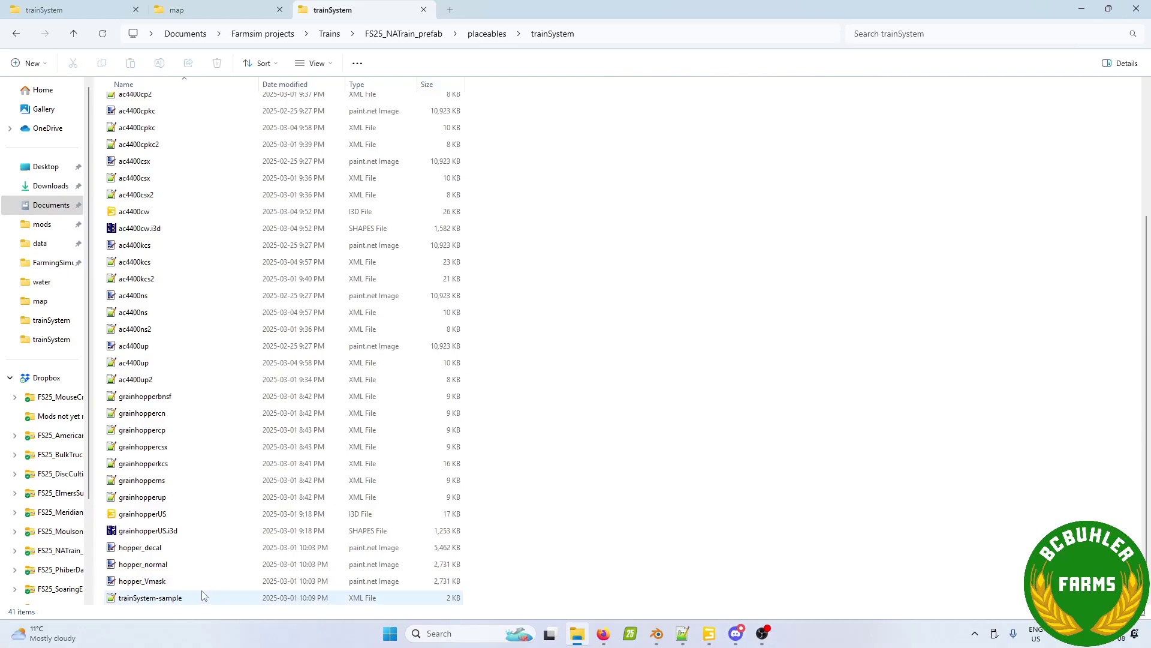
Step: Copy the twelve files from hopper_Vmask to grainhopperbnsf into MouseCreek's trainSystem folder
click(185, 583)
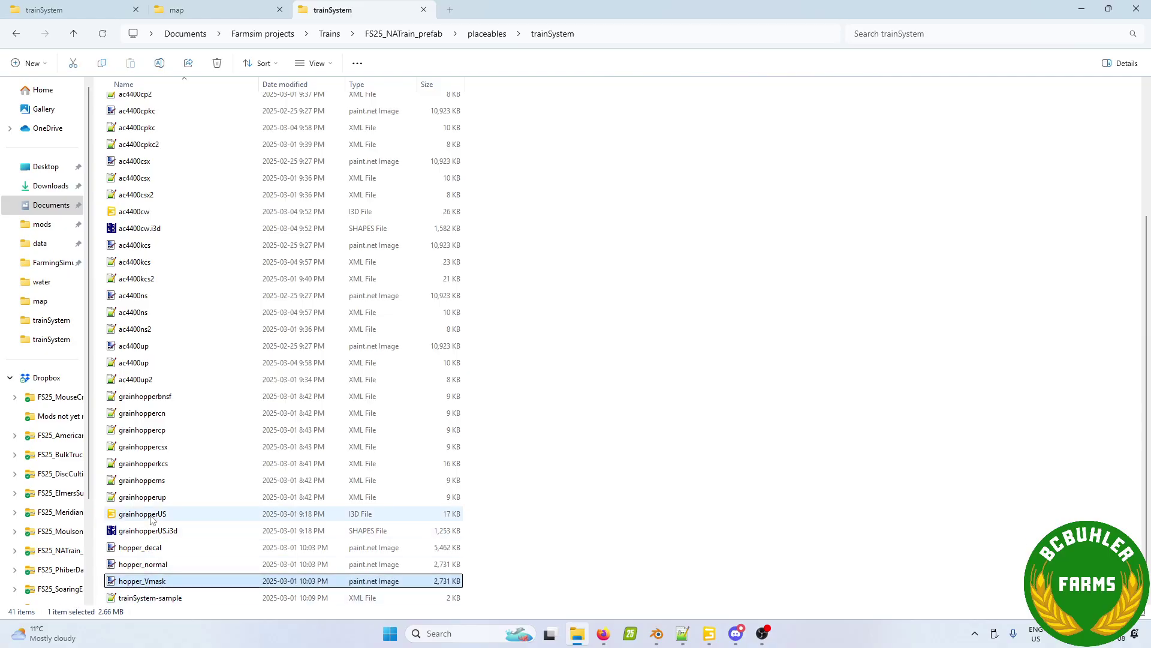
shift+click(155, 403)
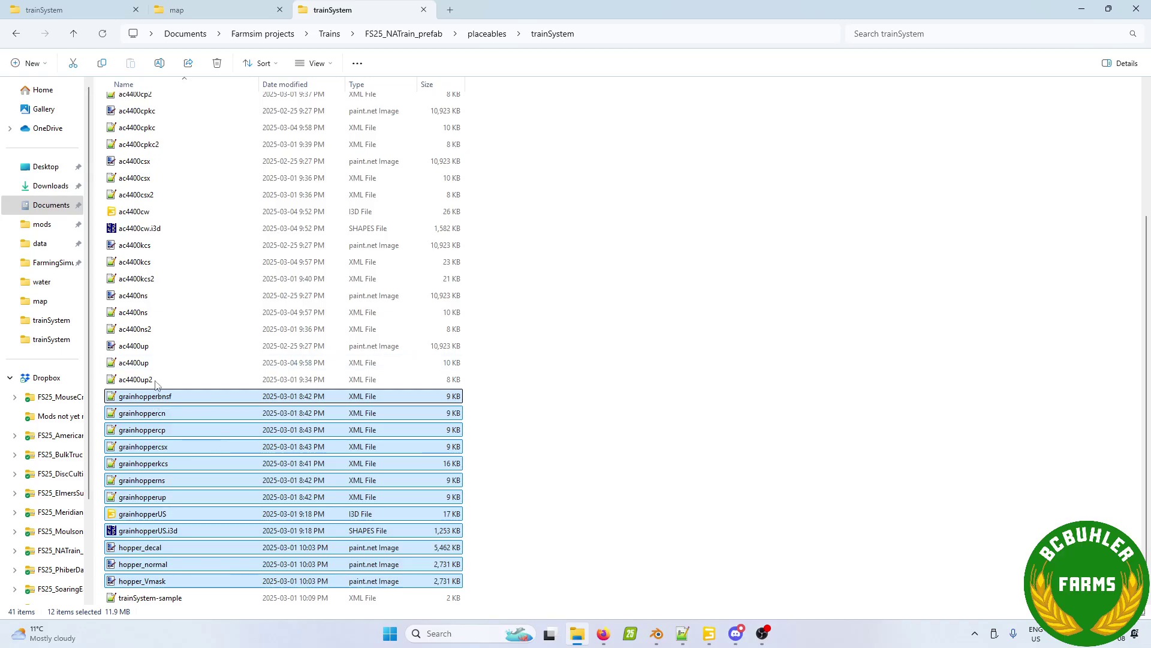
scroll(154, 397, up, 4)
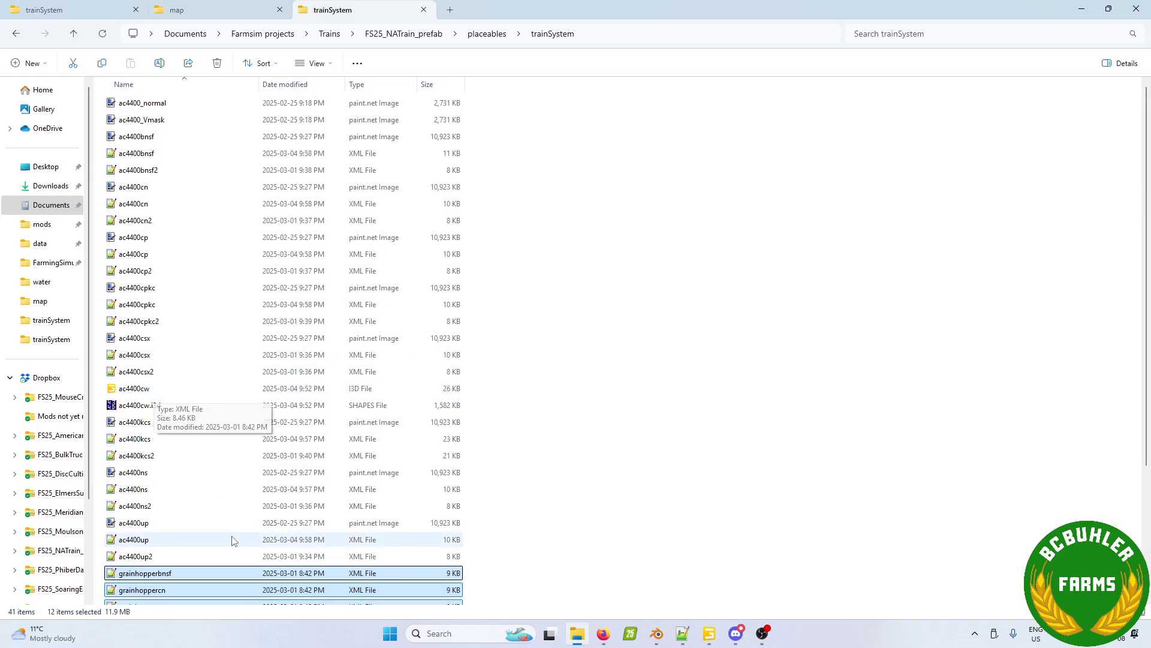
scroll(232, 539, down, 4)
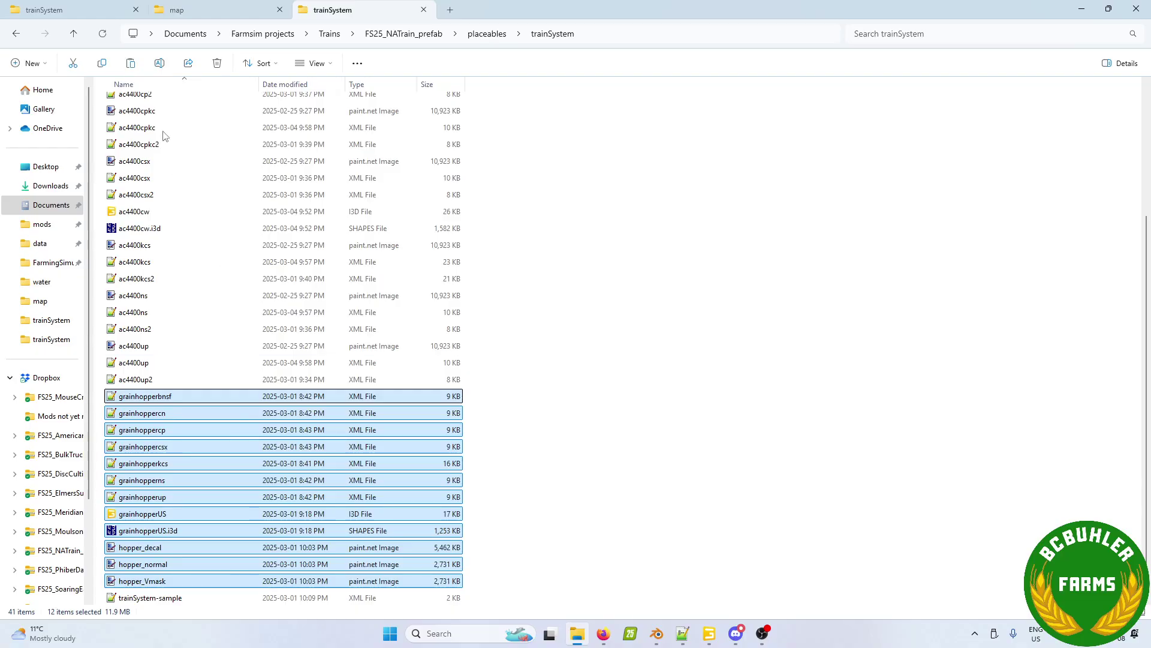
click(78, 10)
key(ctrl+v)
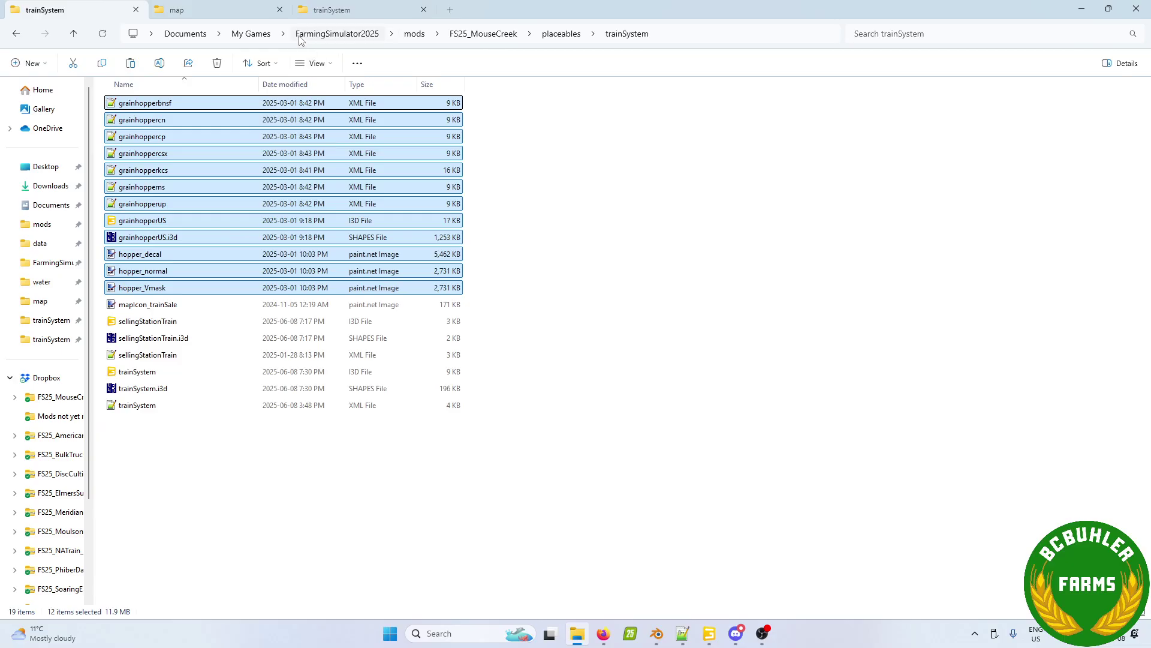
click(328, 15)
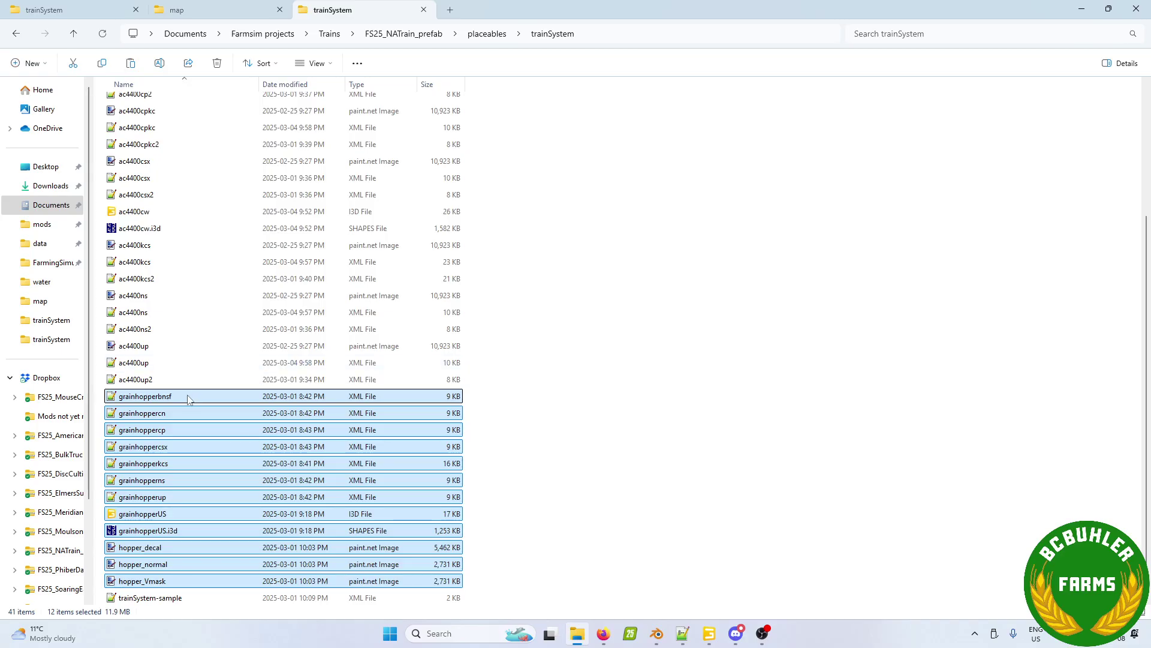
Step: Select the AC4400 files: ac4400cw, ac4400_normal, ac4400_Vmask, ac4400cp, ac4400cpkc and ac4400cpkc2
click(144, 227)
ctrl+click(140, 211)
scroll(193, 317, up, 4)
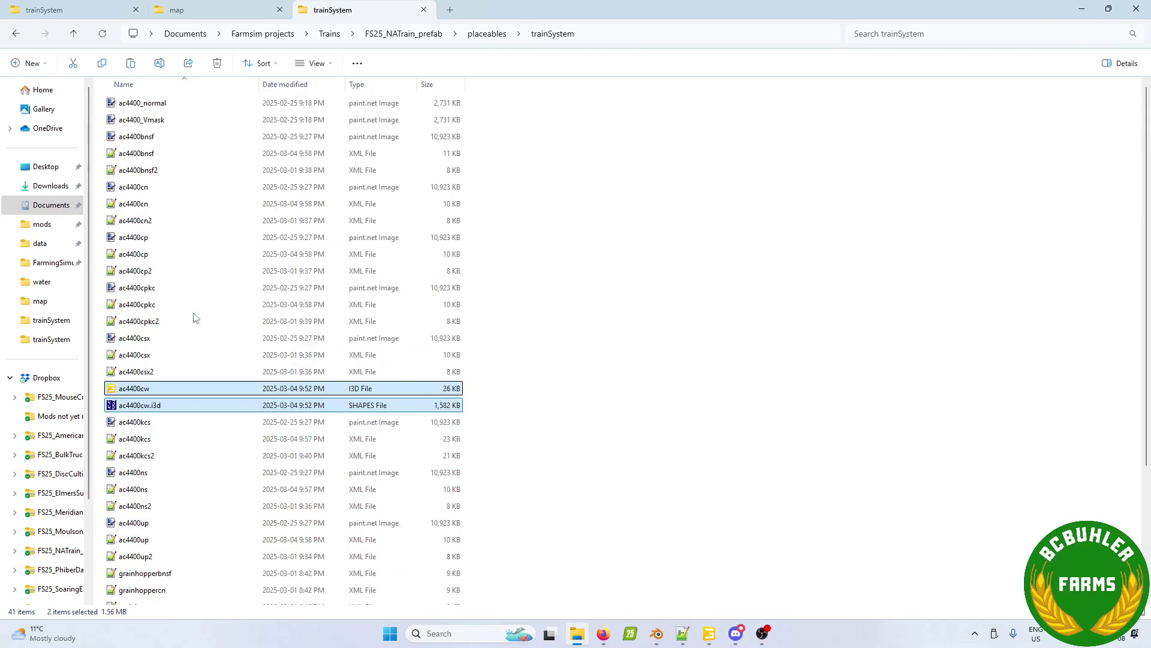
ctrl+click(165, 104)
ctrl+click(188, 123)
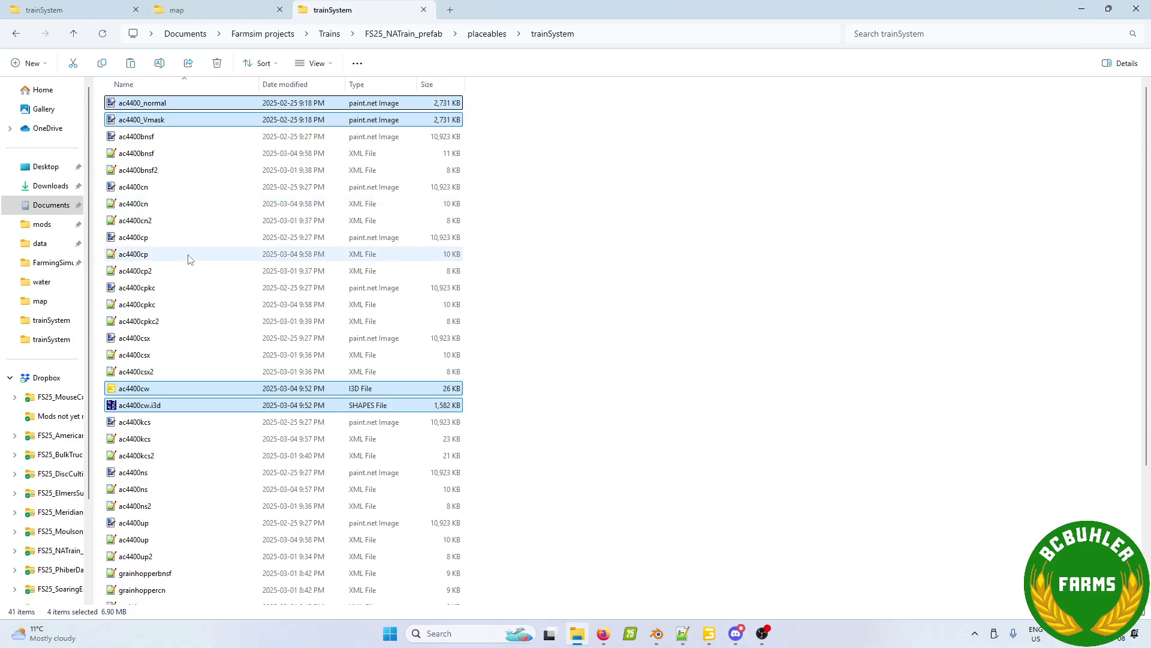
ctrl+click(154, 240)
ctrl+click(151, 255)
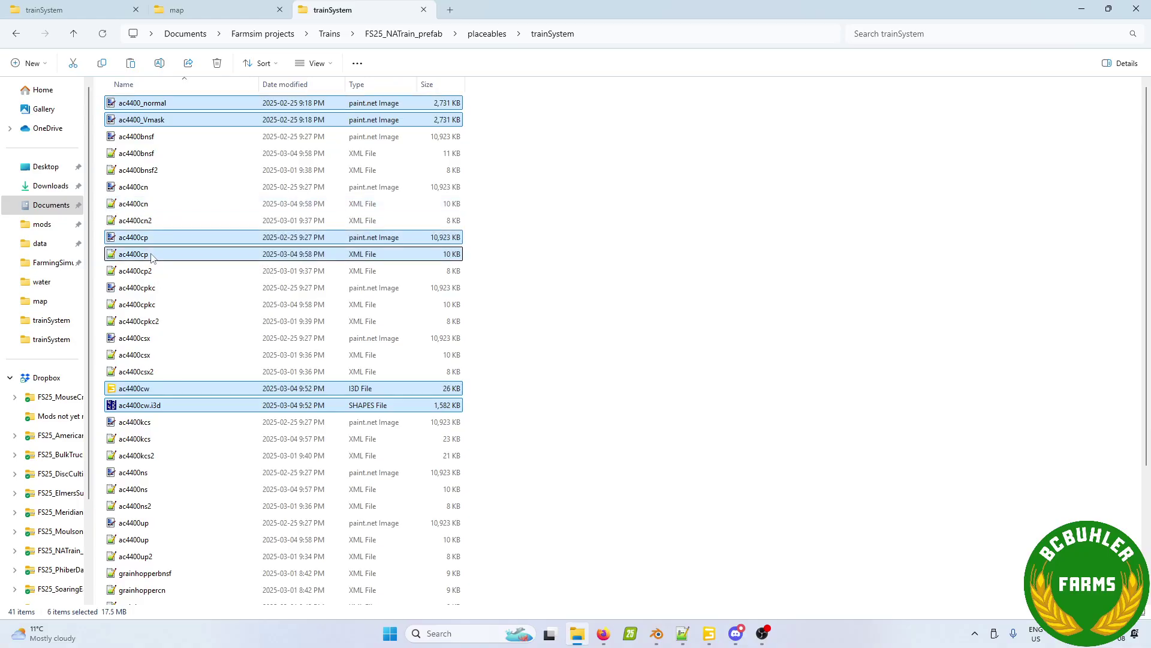
ctrl+click(149, 288)
ctrl+click(188, 324)
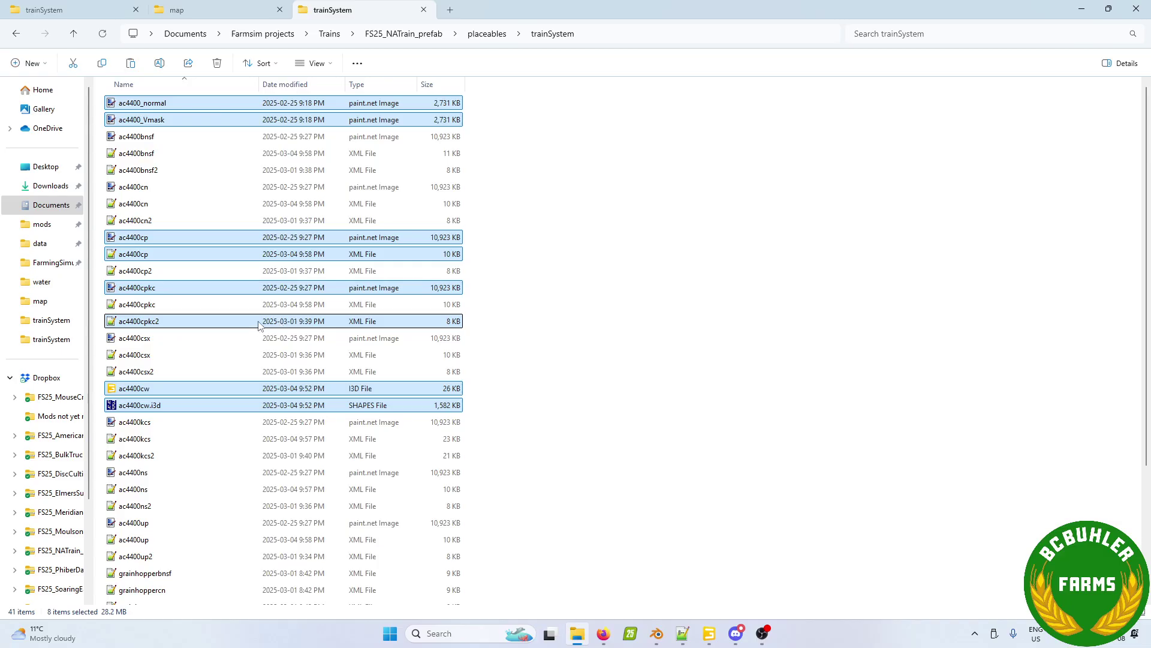
Step: Paste the eight AC4400 files into MouseCreek's trainSystem folder, then return to FS25_NATrain_prefab
click(80, 10)
key(ctrl+v)
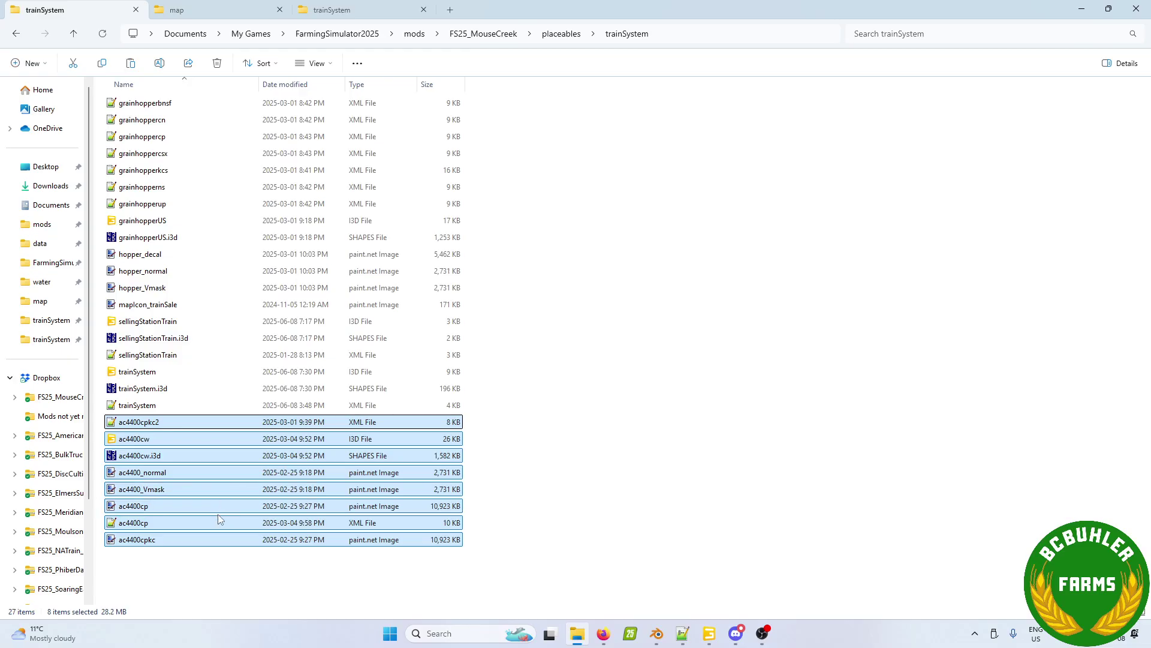
click(320, 12)
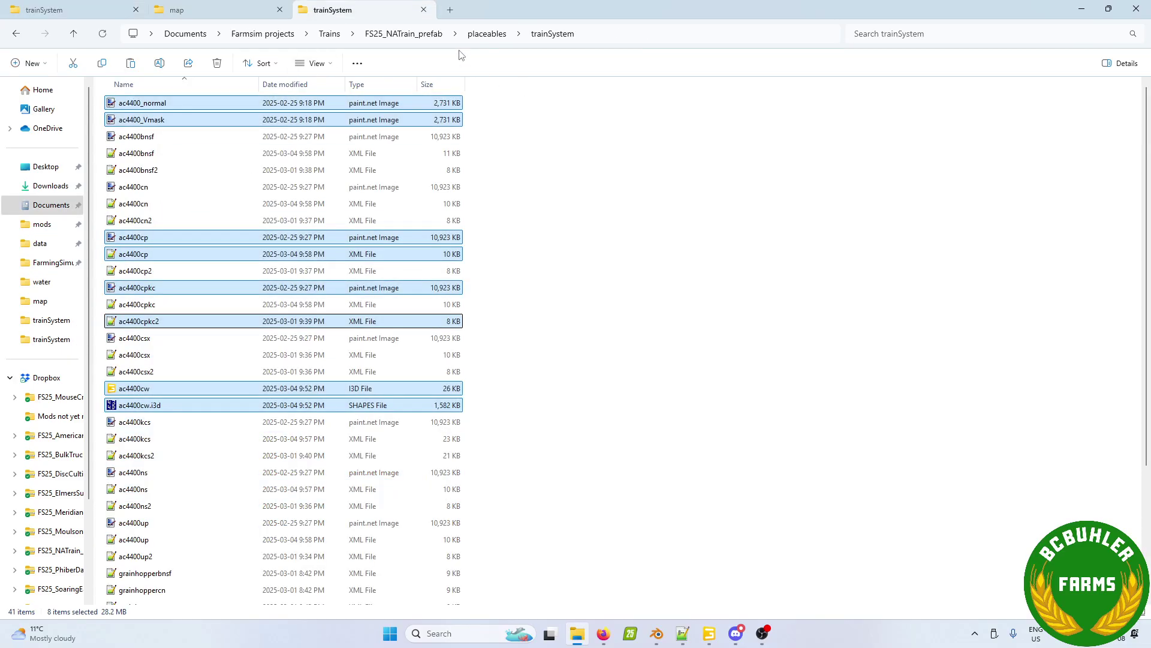
click(404, 33)
Step: View the hopper_decal texture in the allplatformstexture folder, then close it
double_click(165, 104)
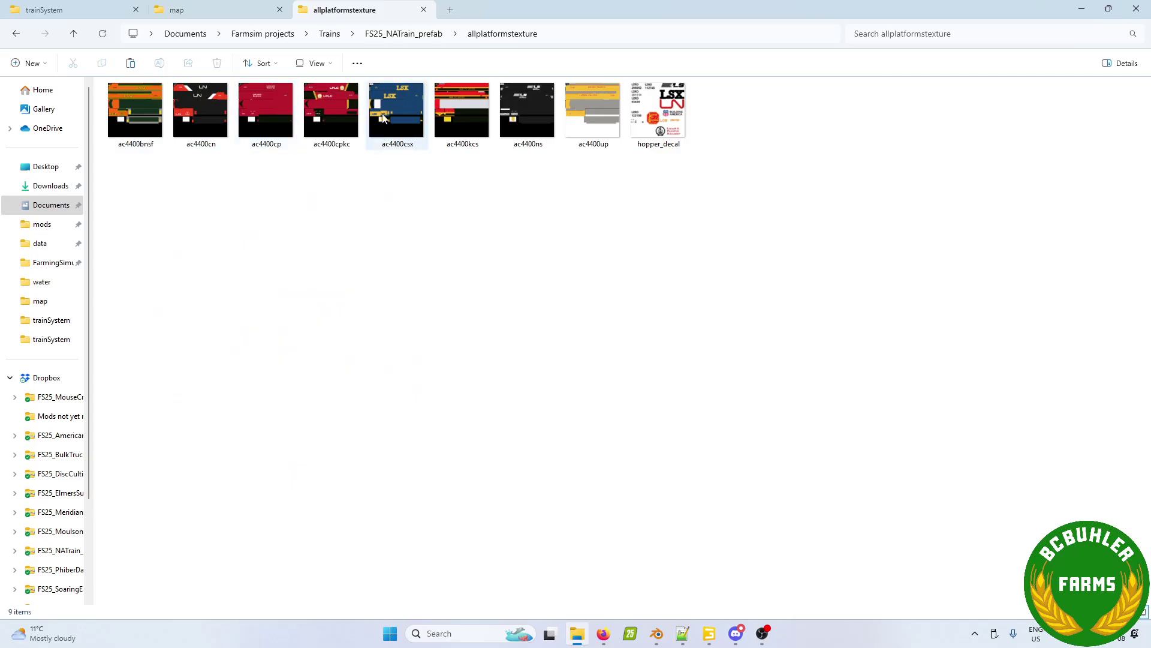
click(661, 131)
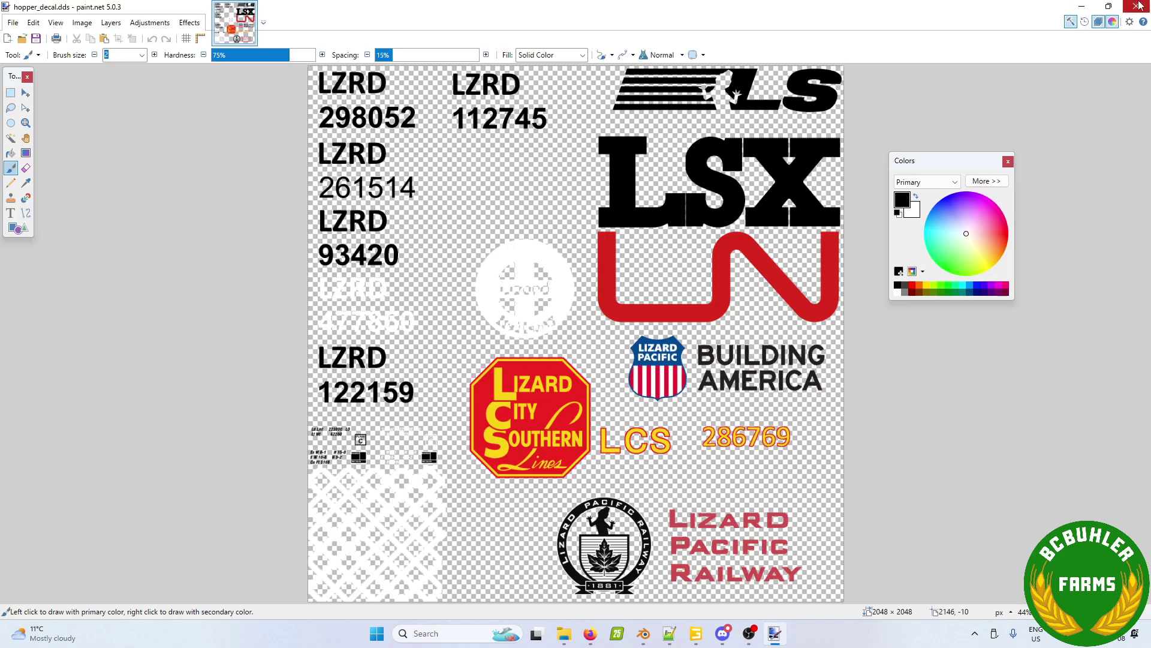
click(1138, 6)
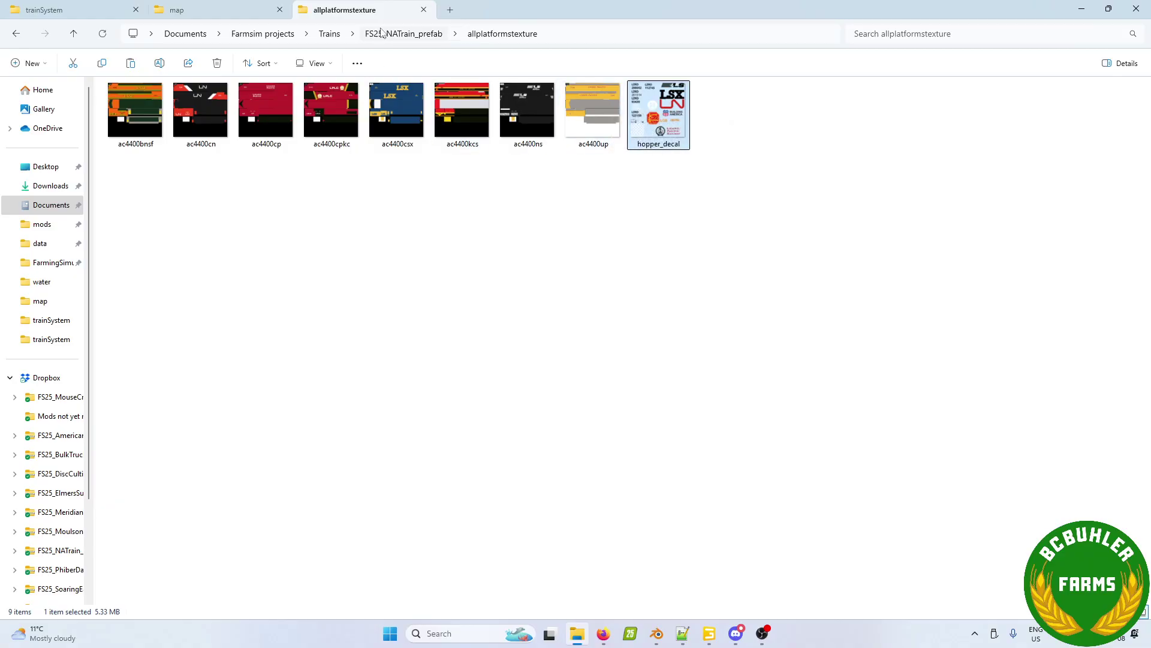
Step: Browse back to placeables > trainSystem and bring trainSystem.xml up in Notepad++
click(397, 34)
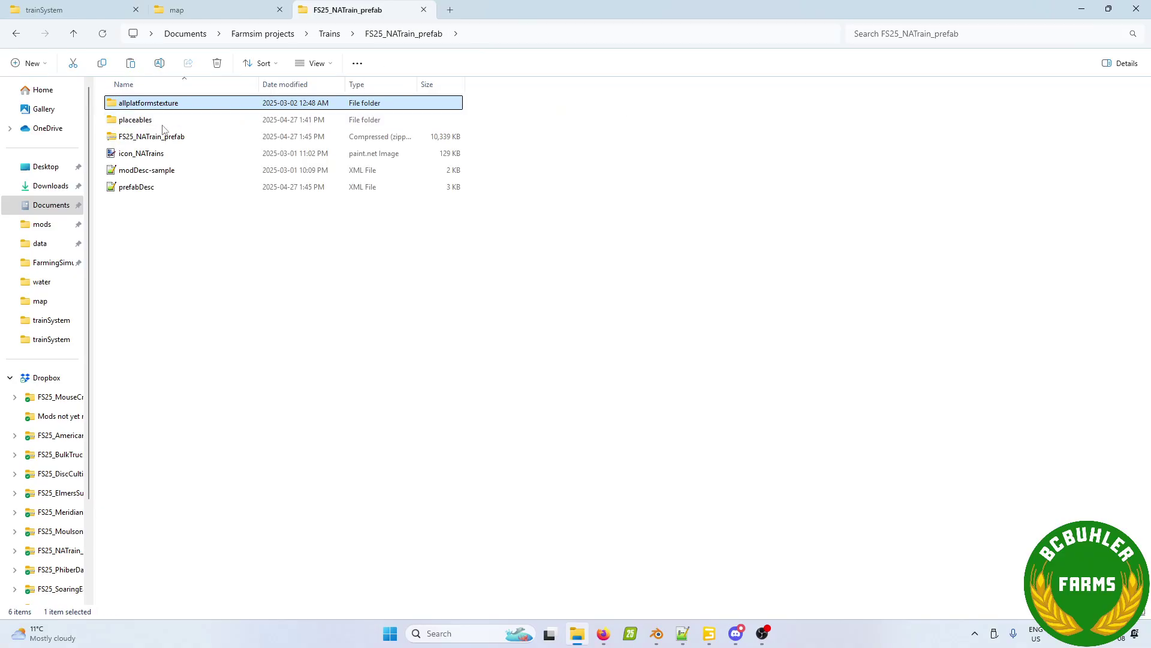
double_click(146, 120)
double_click(144, 103)
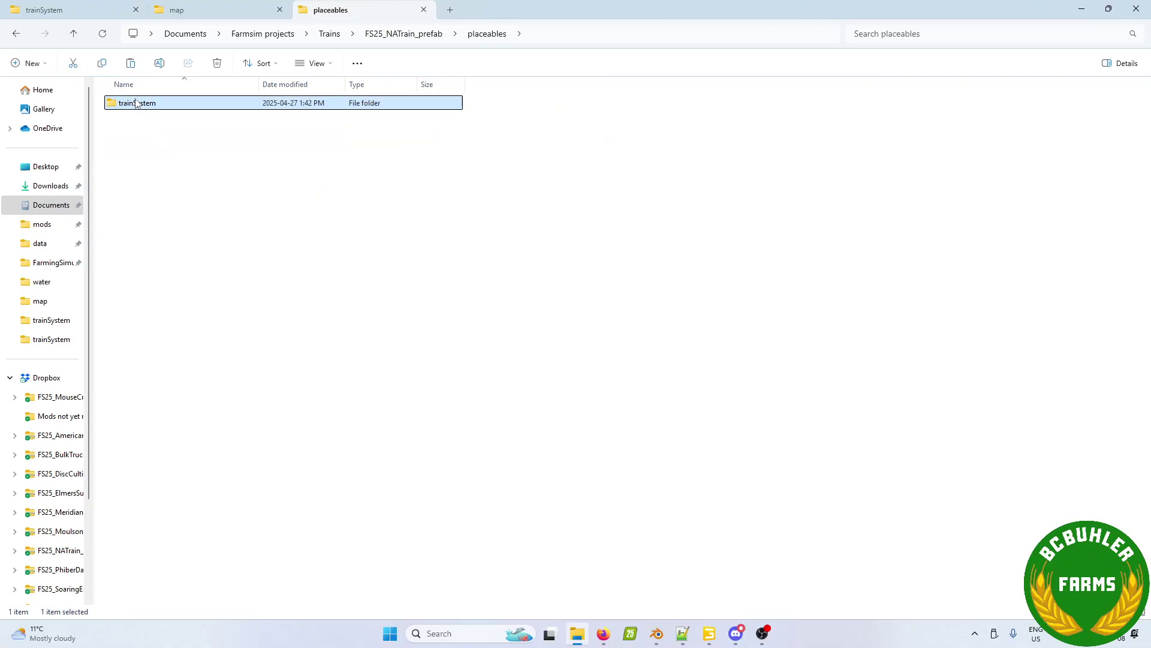
key(ctrl+Tab)
key(ctrl+v)
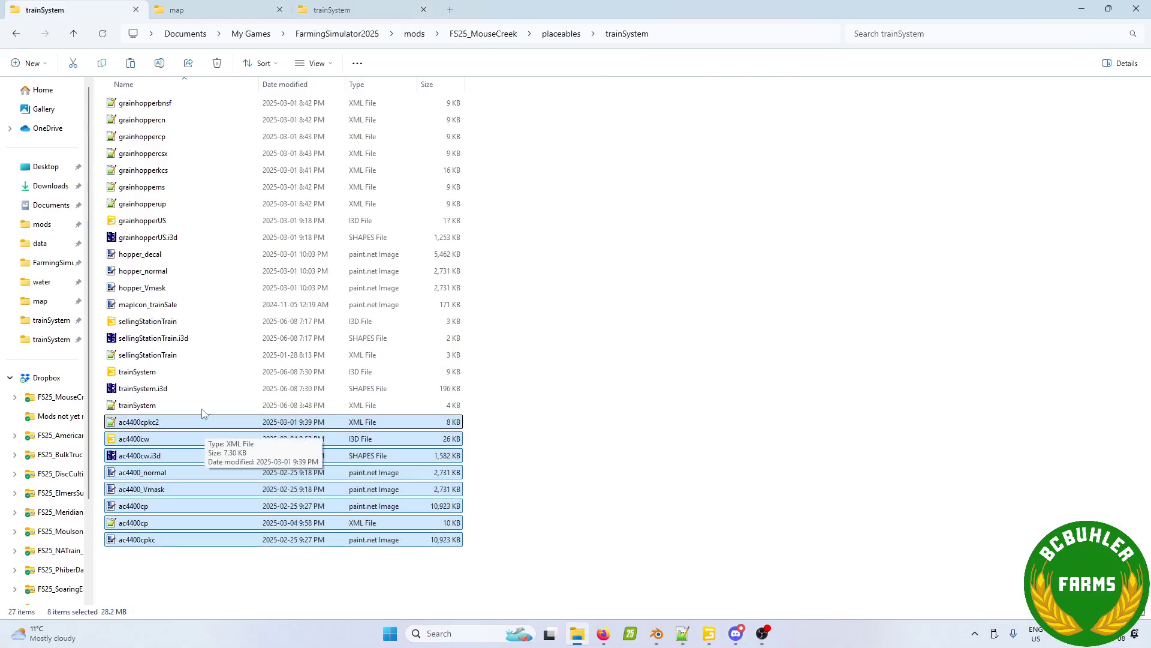
click(683, 634)
click(582, 319)
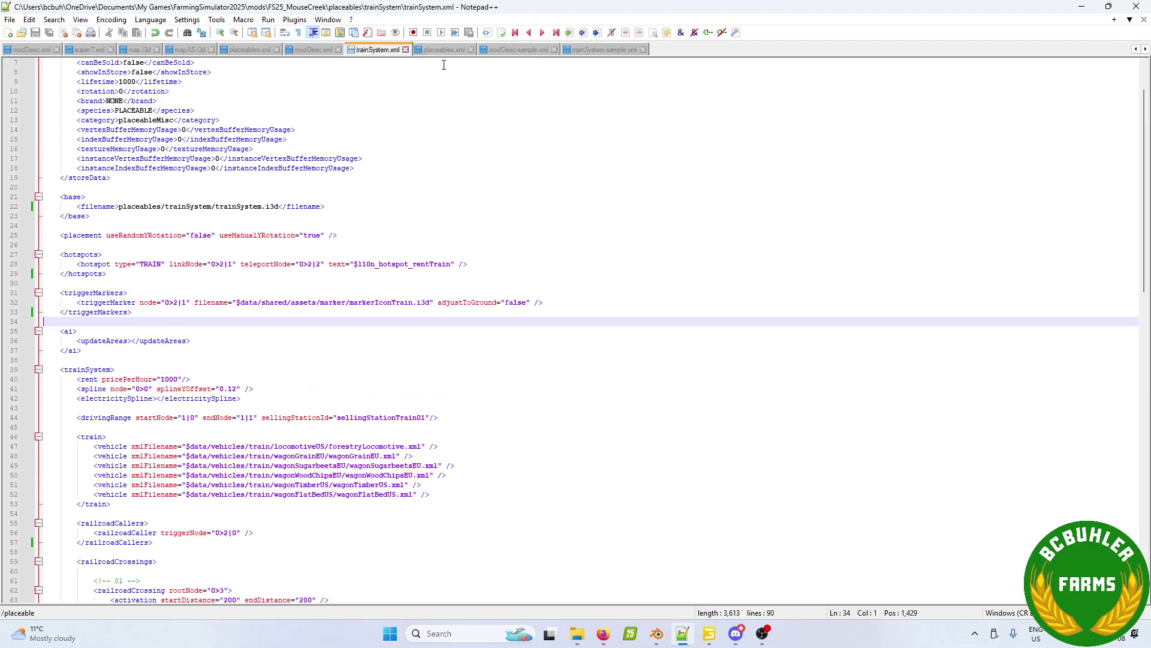
Step: Copy the seven grainhopper storeItem lines from modDesc-sample.xml into modDesc.xml's storeItems
click(506, 50)
drag(375, 283, 76, 224)
key(ctrl+c)
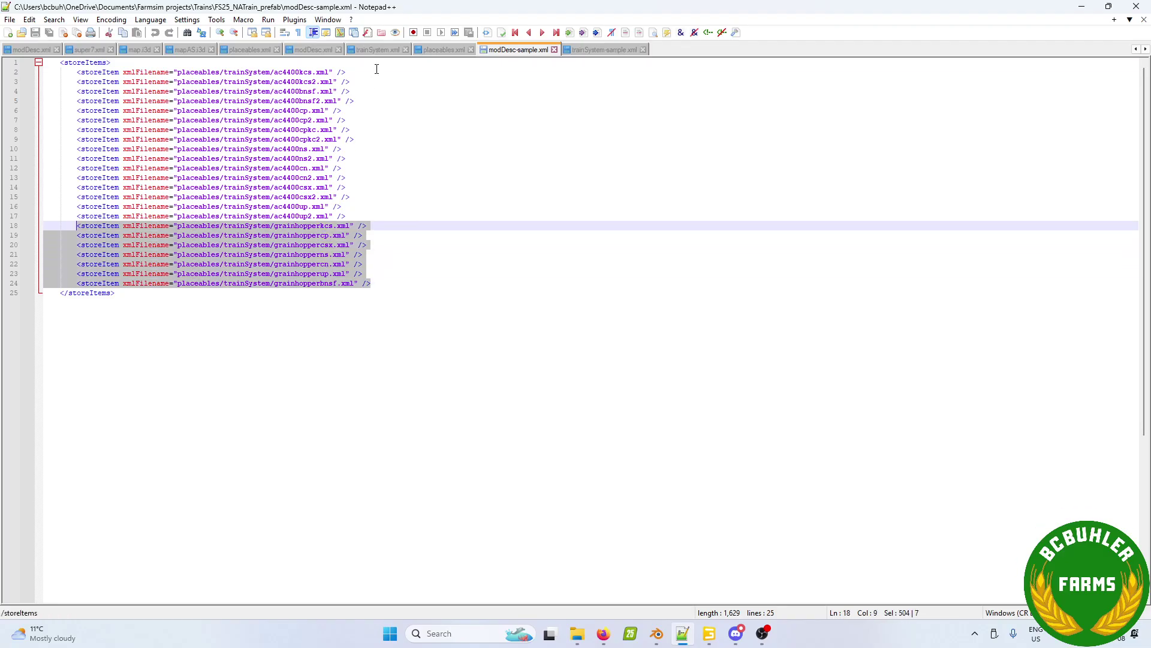
click(309, 50)
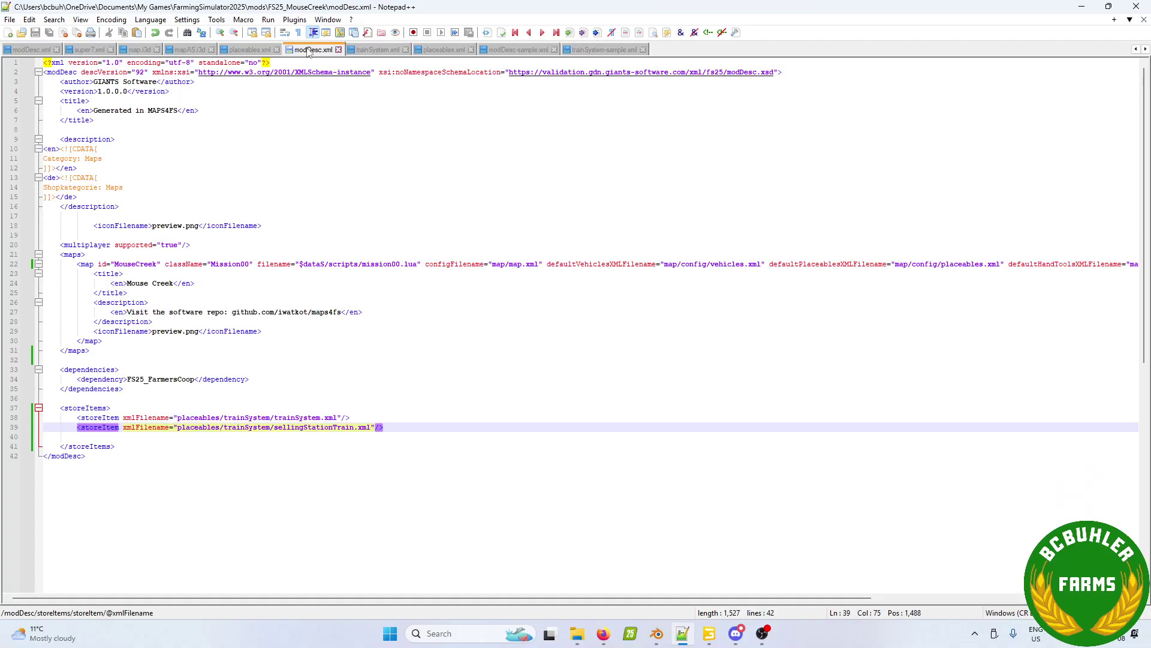
click(107, 440)
key(Tab)
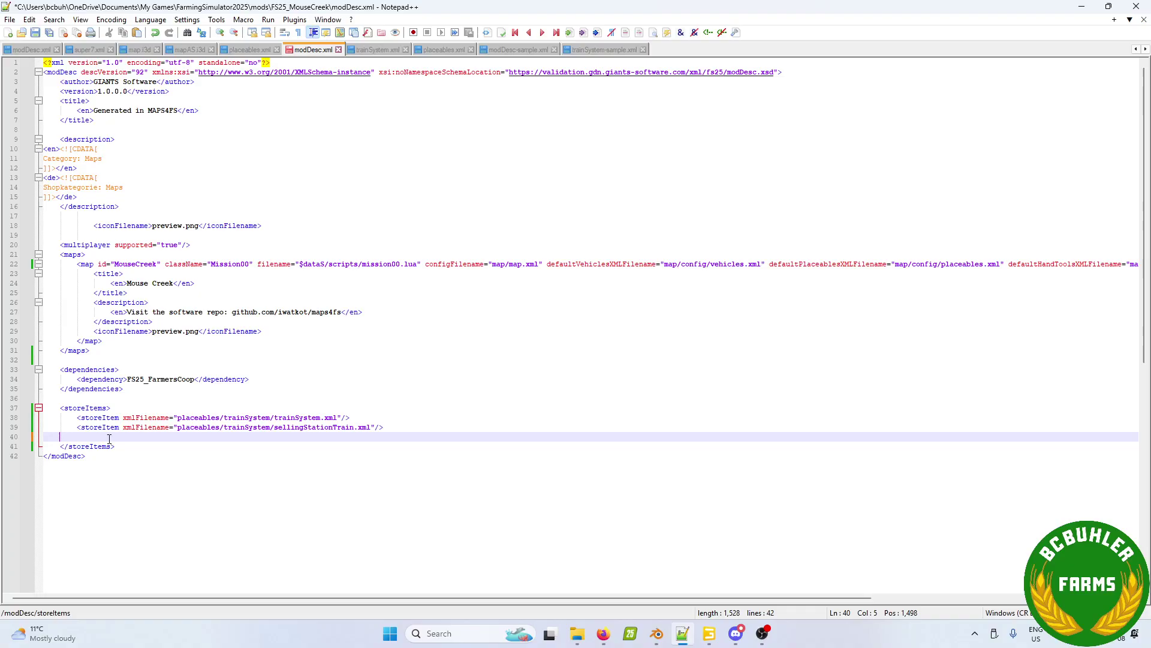
key(ctrl+v)
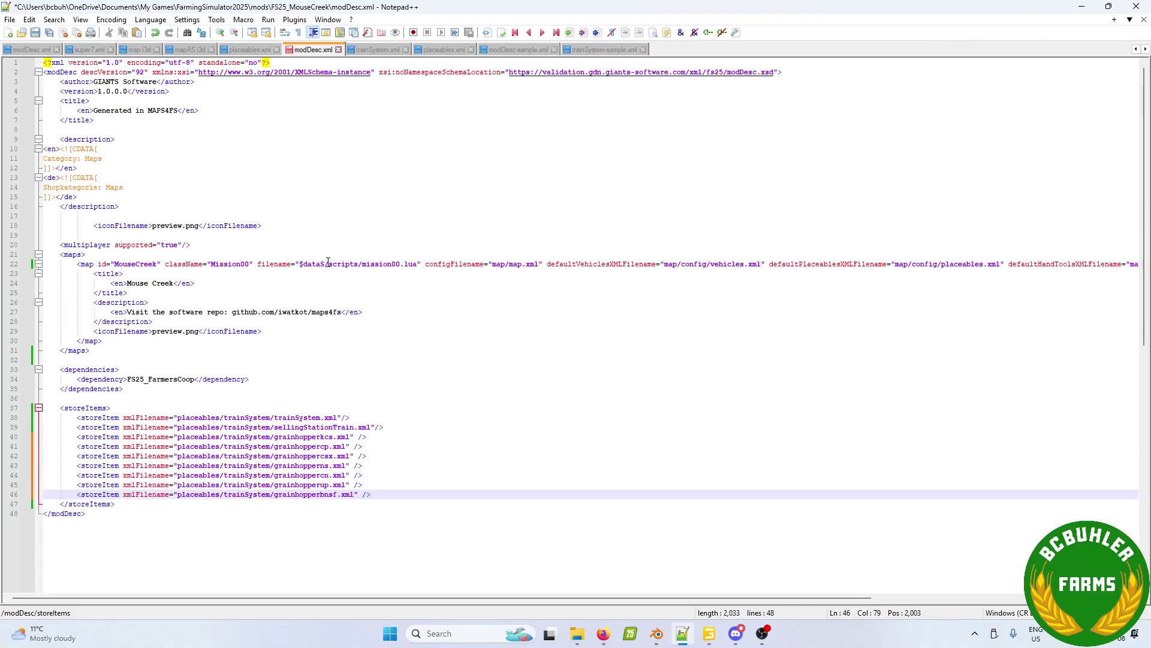
Step: Add the ac4400cp and ac4400cpkc2 storeItems, dropping cp2 and cpkc, and save modDesc.xml
click(521, 50)
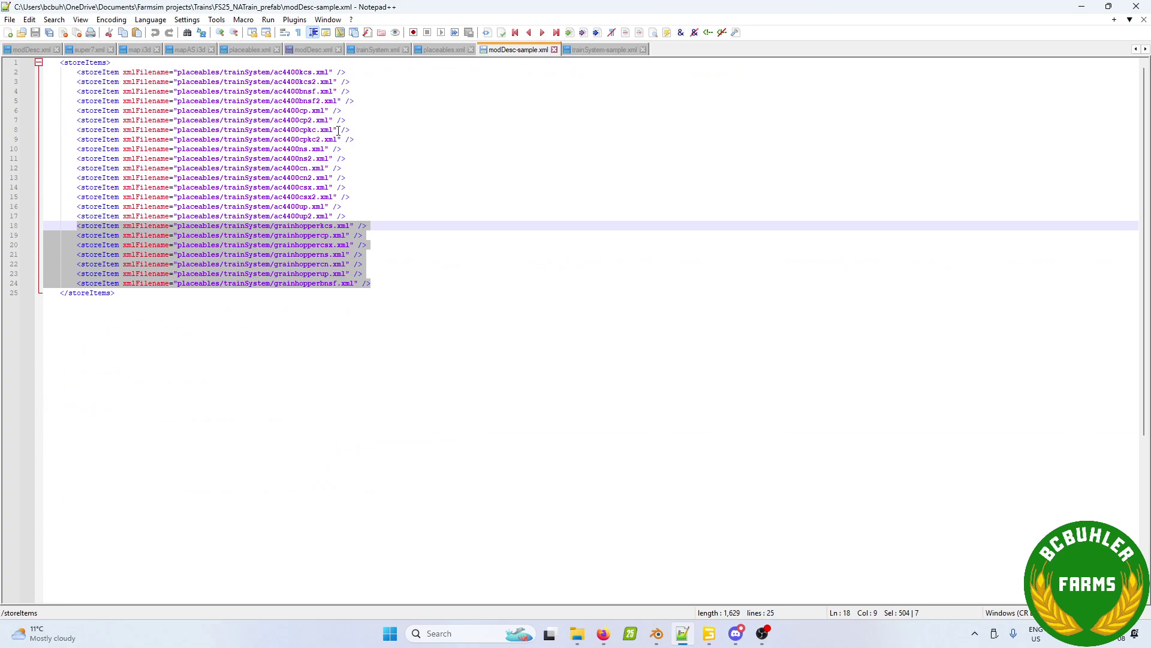
drag(355, 139, 76, 113)
key(ctrl+c)
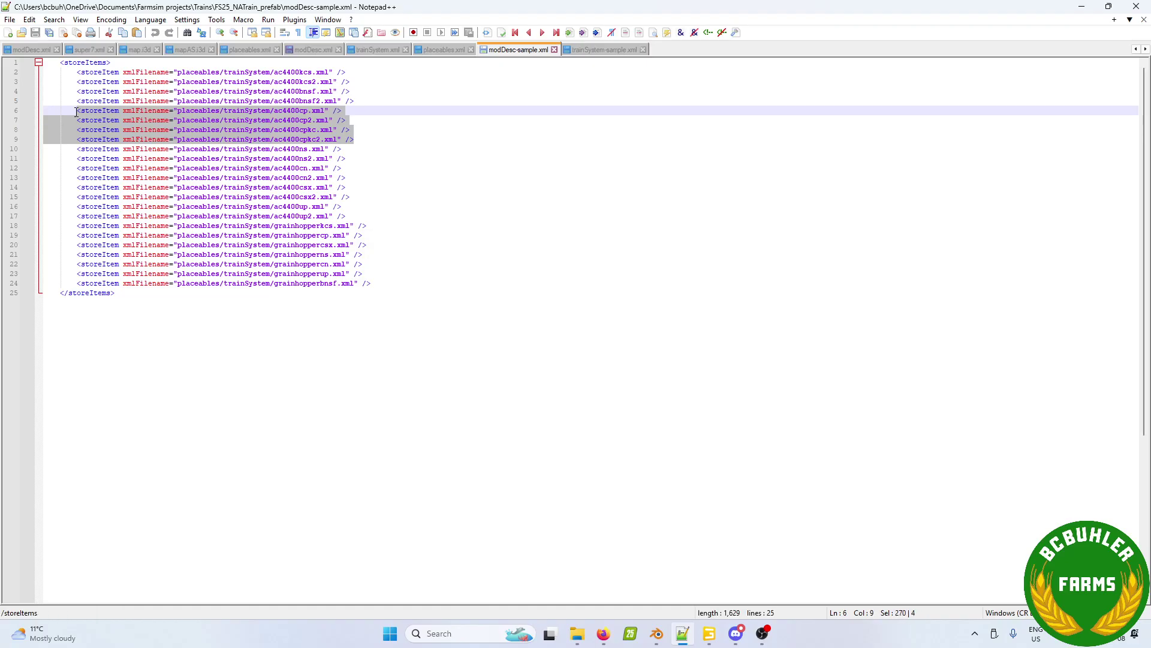
click(307, 50)
key(Return)
key(ctrl+v)
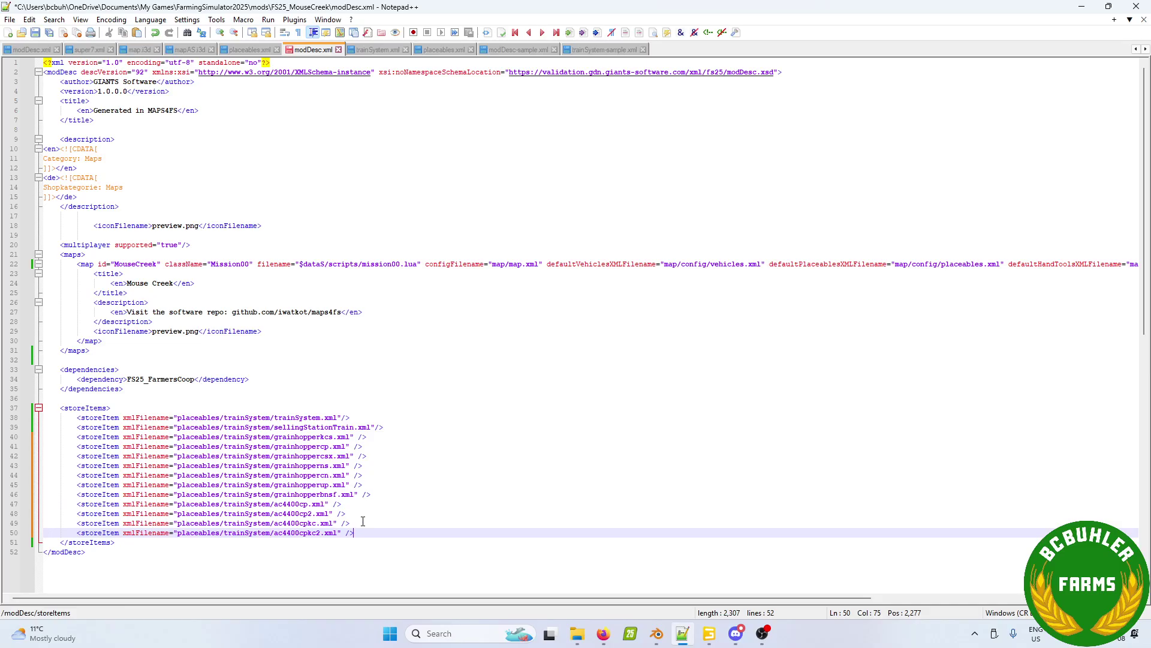
key(Home)
key(Home)
key(shift+Up)
key(shift+Up)
key(Delete)
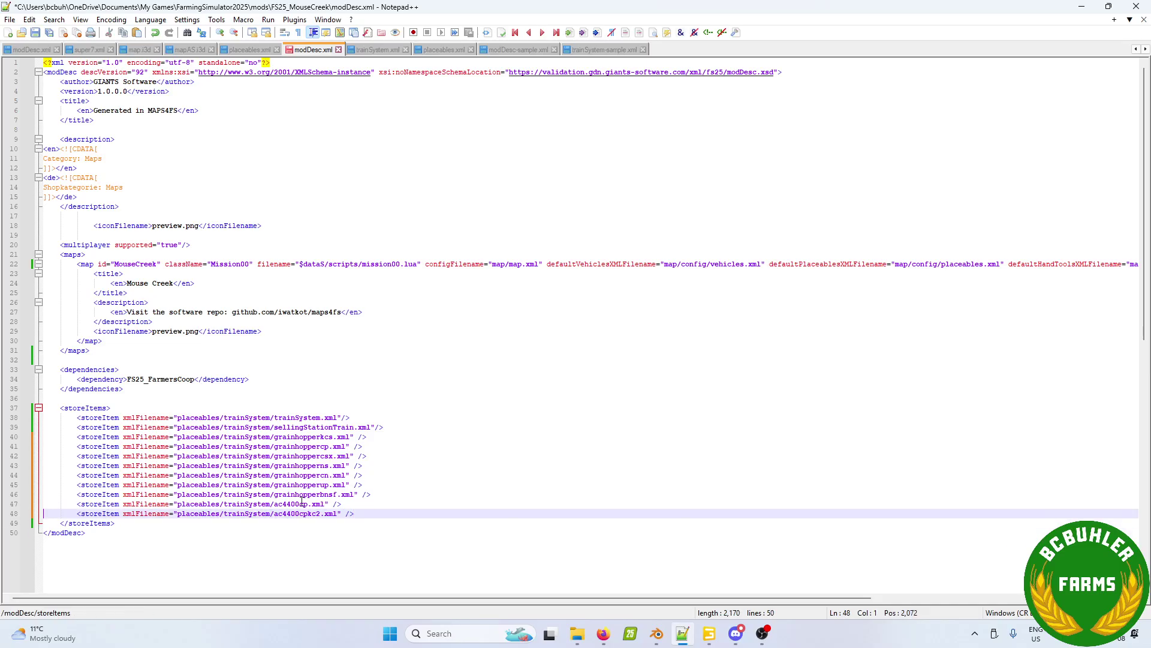
key(ctrl+s)
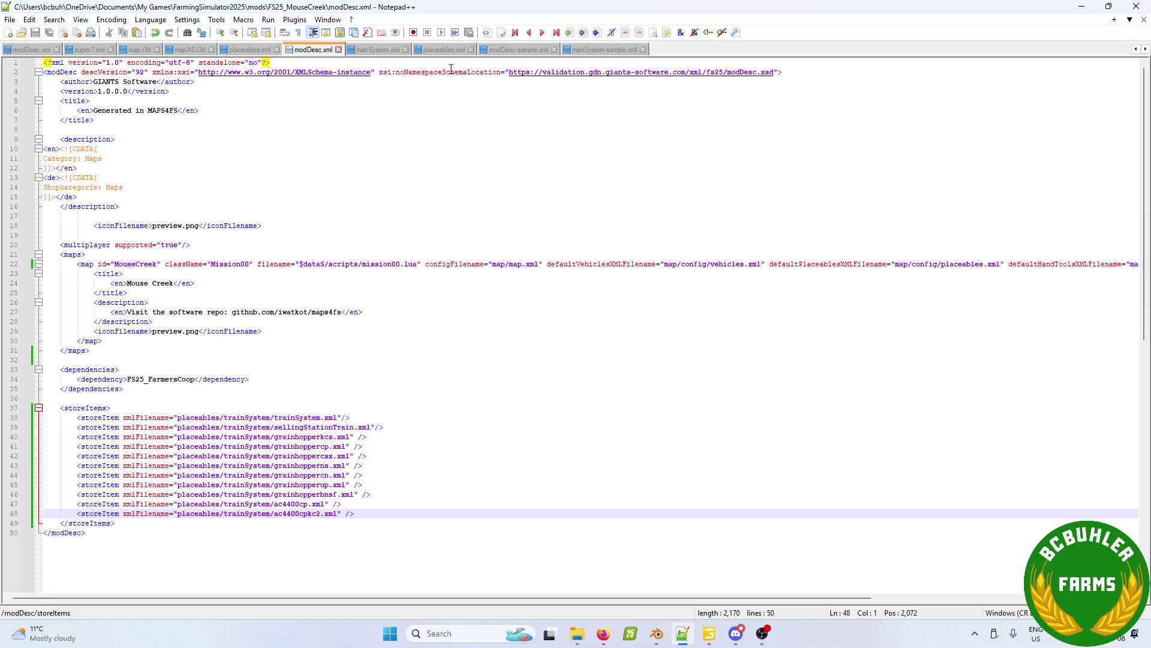
click(579, 54)
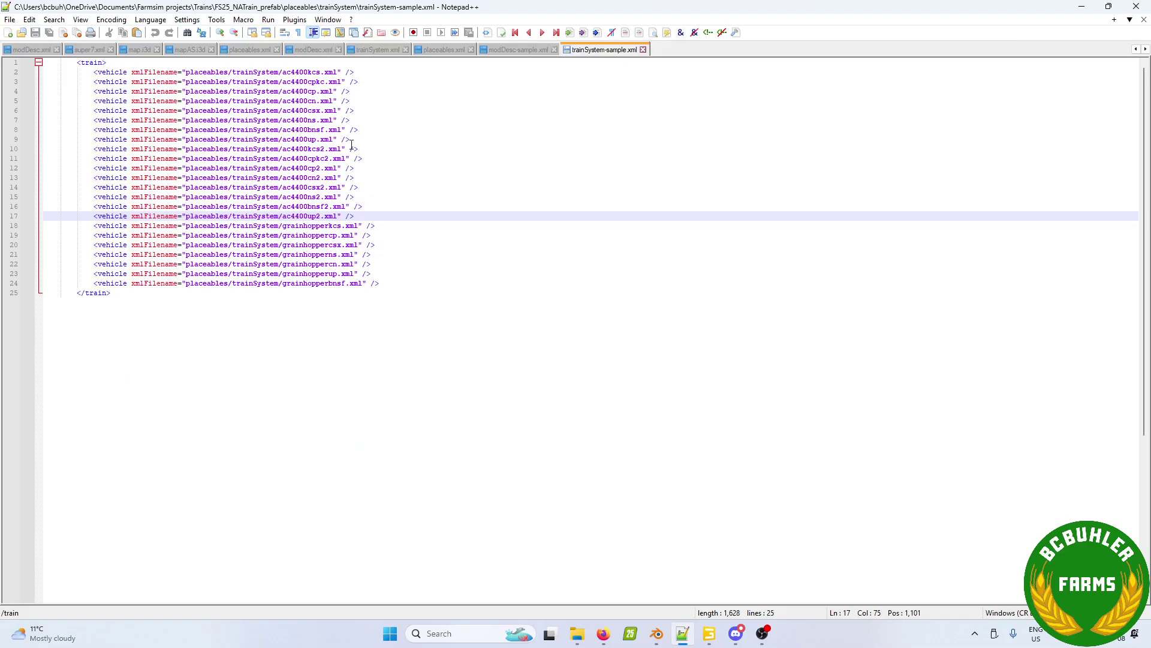
Step: Replace the forestryLocomotive entry with ac4400cp.xml and ac4400cpkc2 vehicle lines, and save trainSystem.xml
drag(362, 160, 95, 151)
key(ctrl+c)
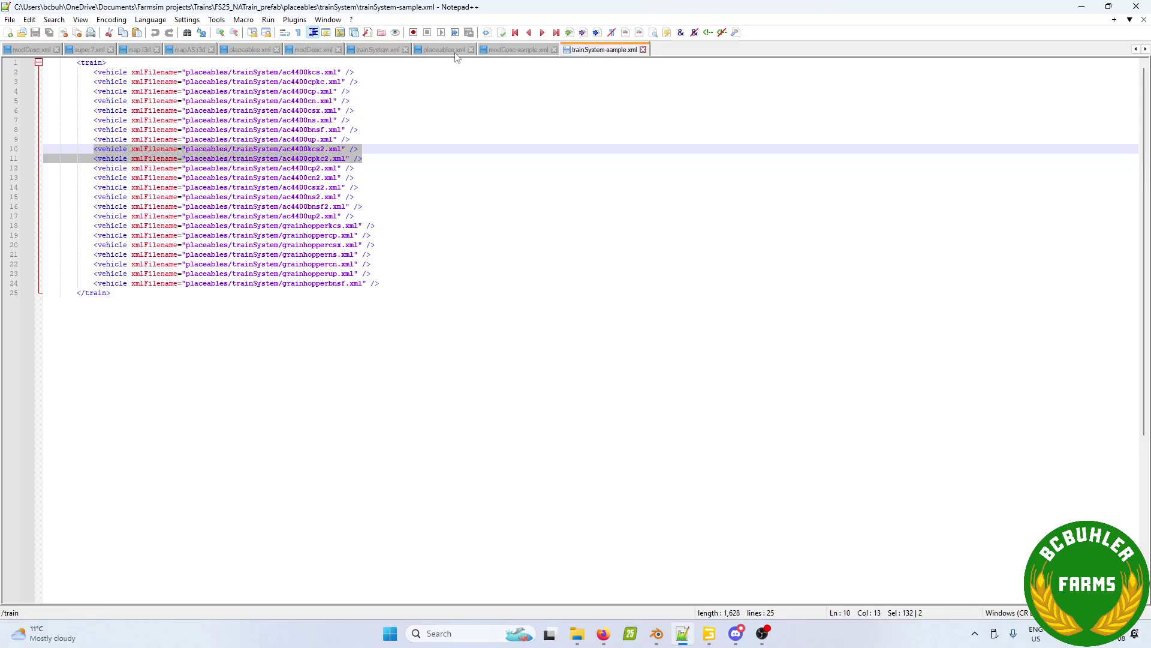
click(371, 50)
drag(438, 446, 94, 449)
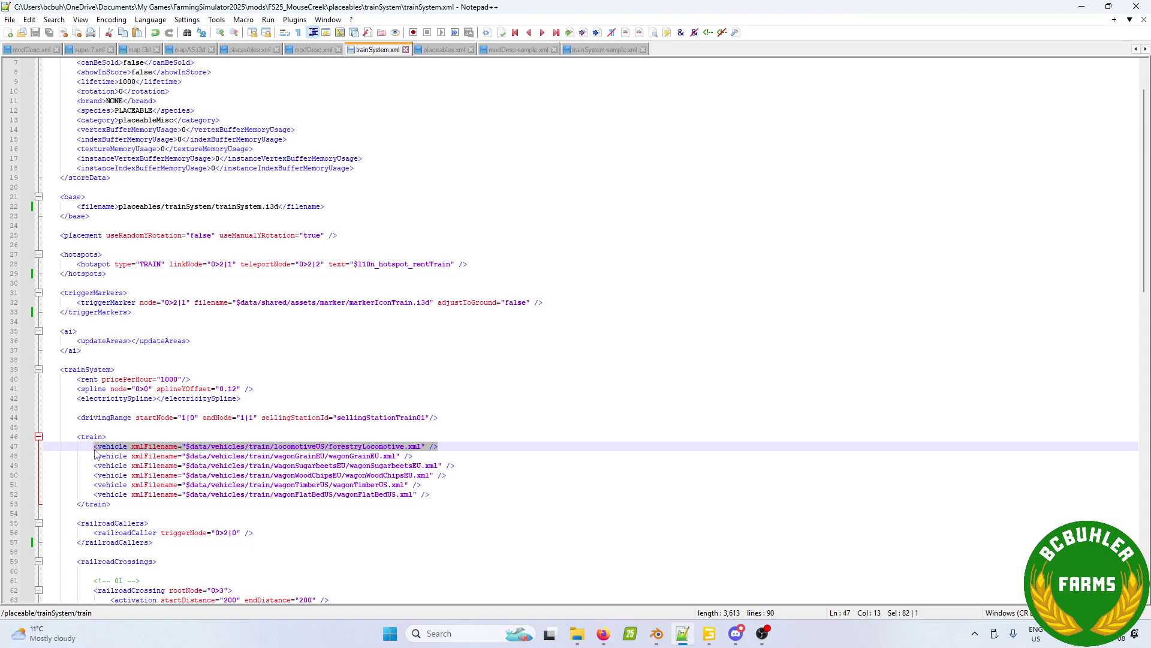
key(ctrl+v)
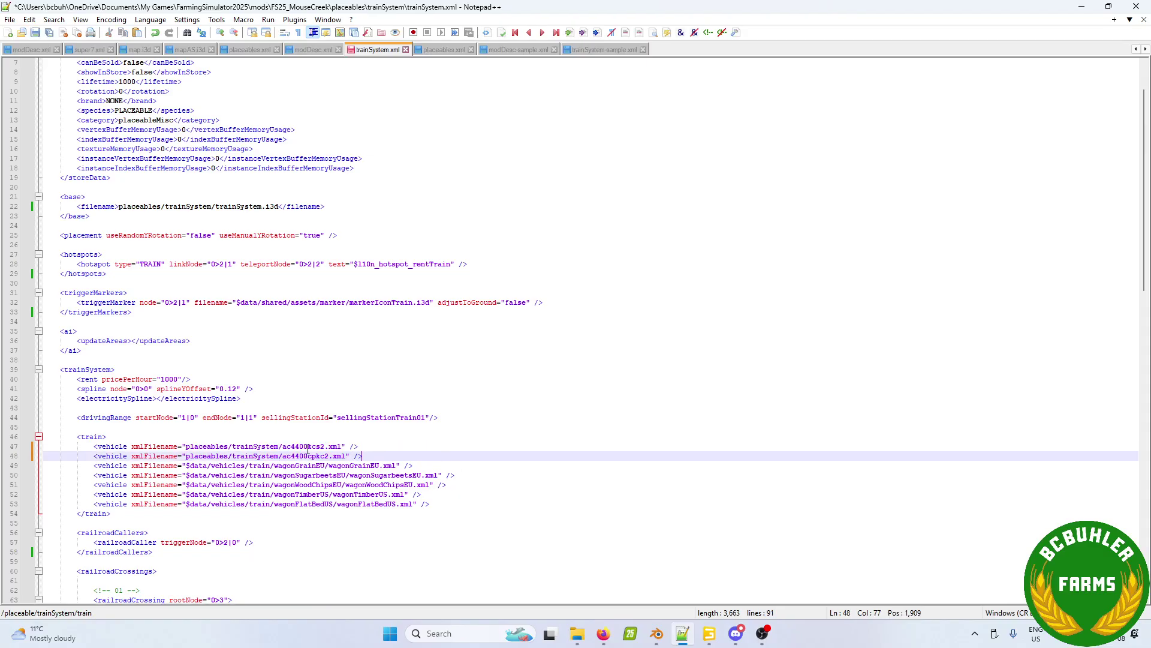
drag(307, 448, 323, 449)
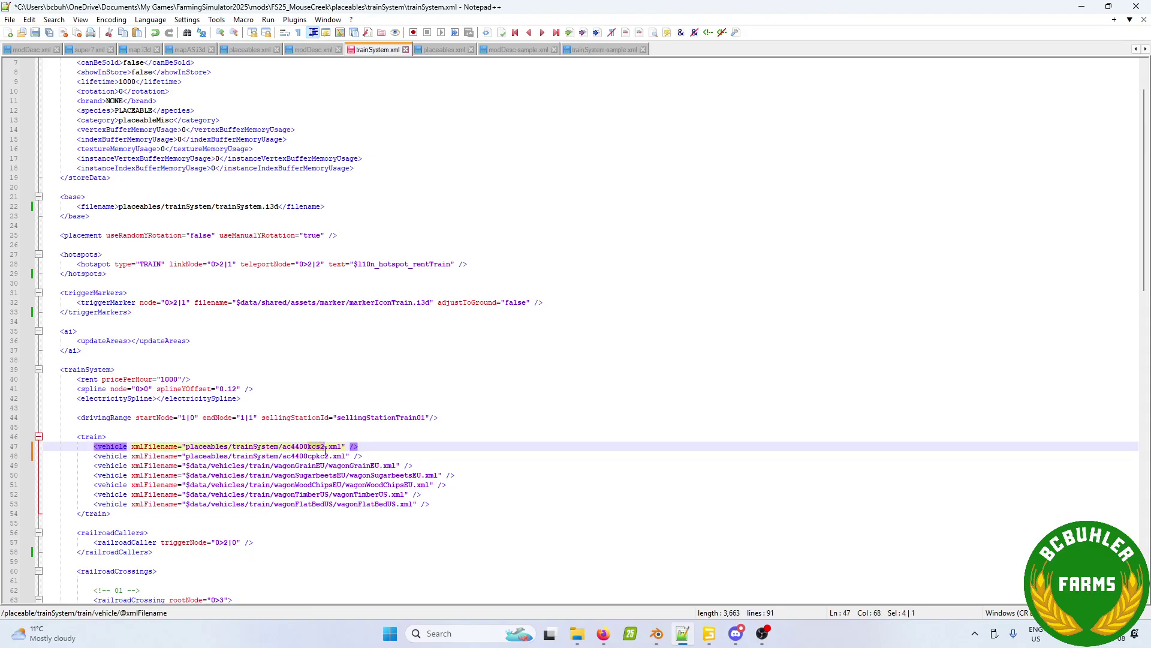
text(cp)
key(Delete)
click(330, 426)
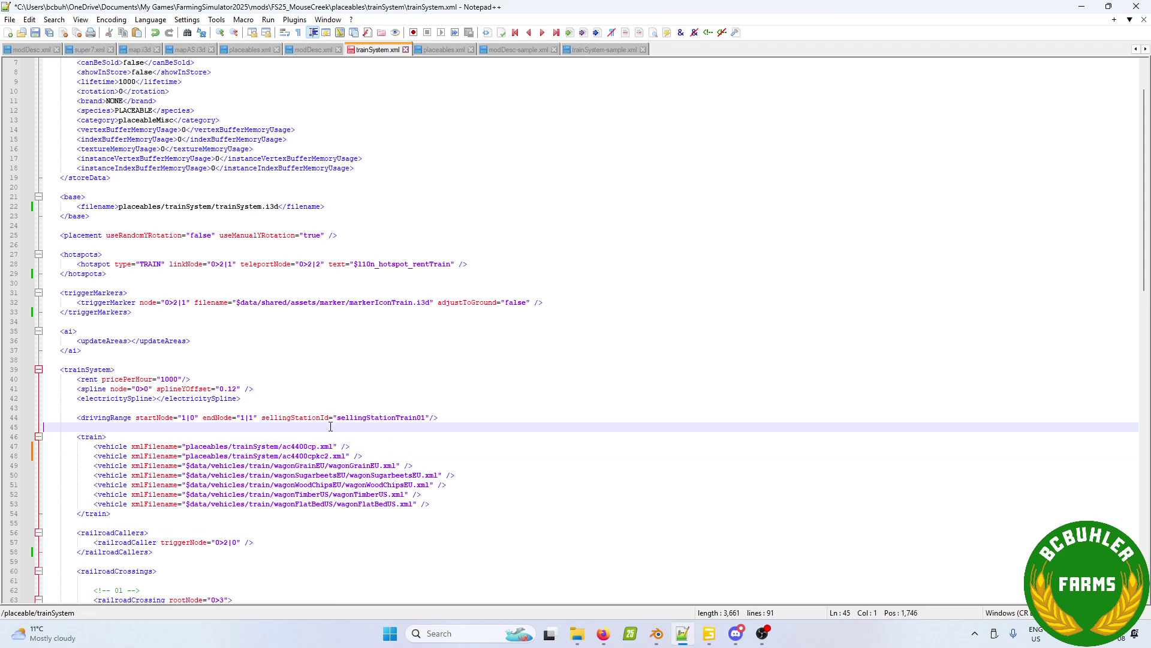
key(ctrl+s)
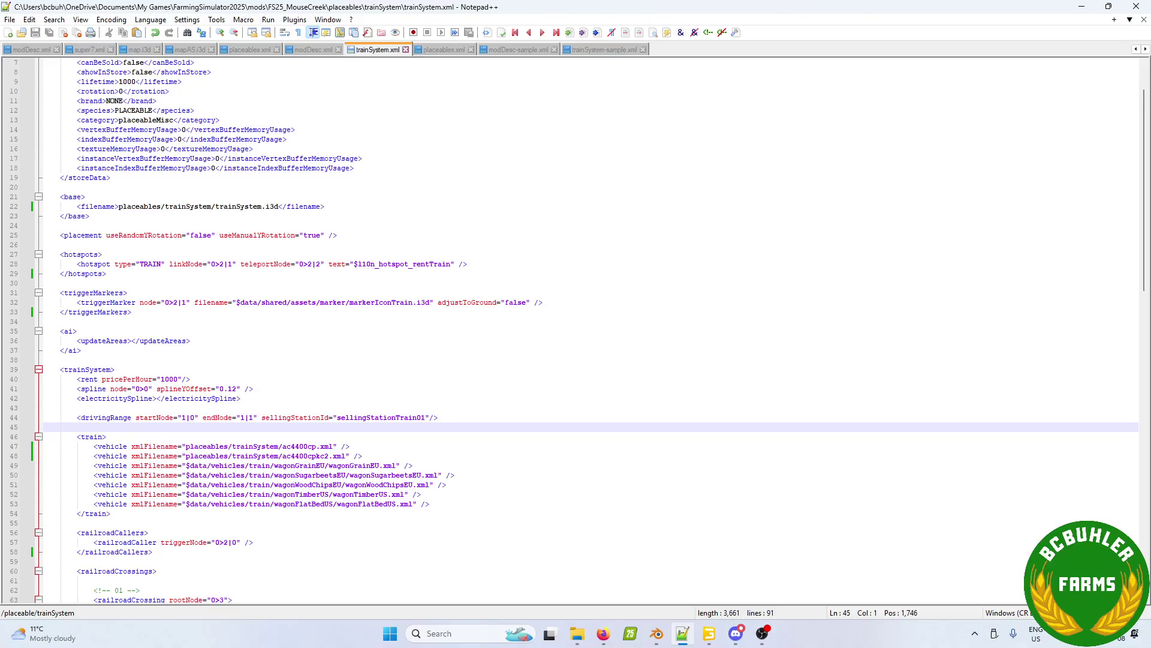
Step: Replace the stock wagon vehicle entries with the copied grainhopper lines
click(603, 634)
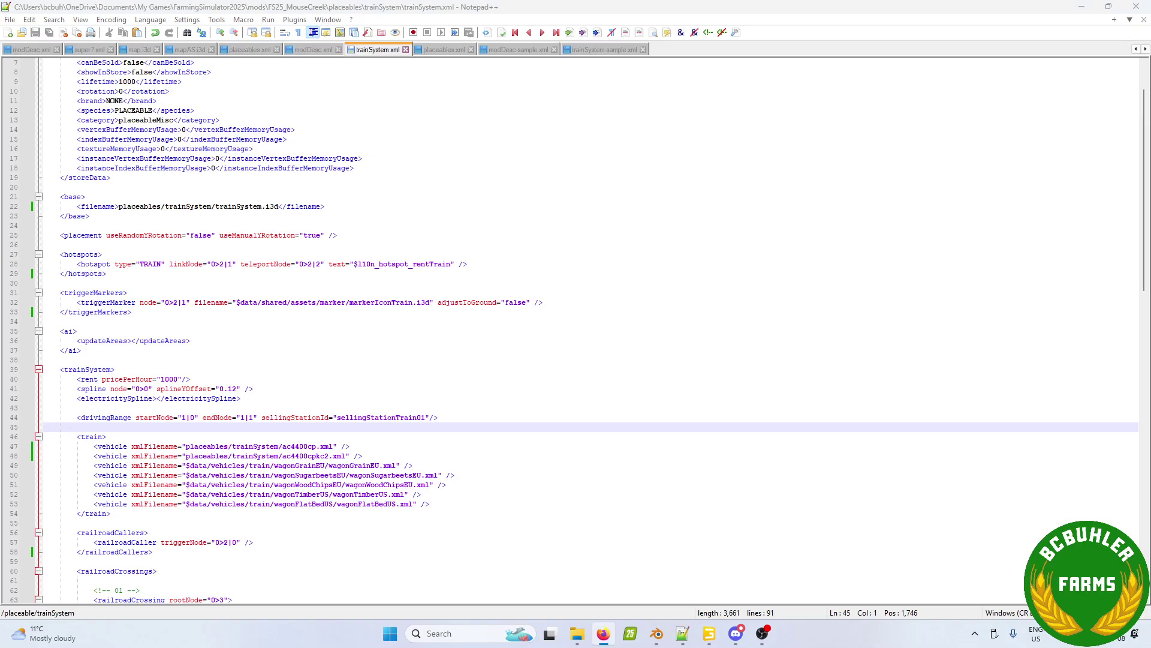
drag(433, 504, 94, 467)
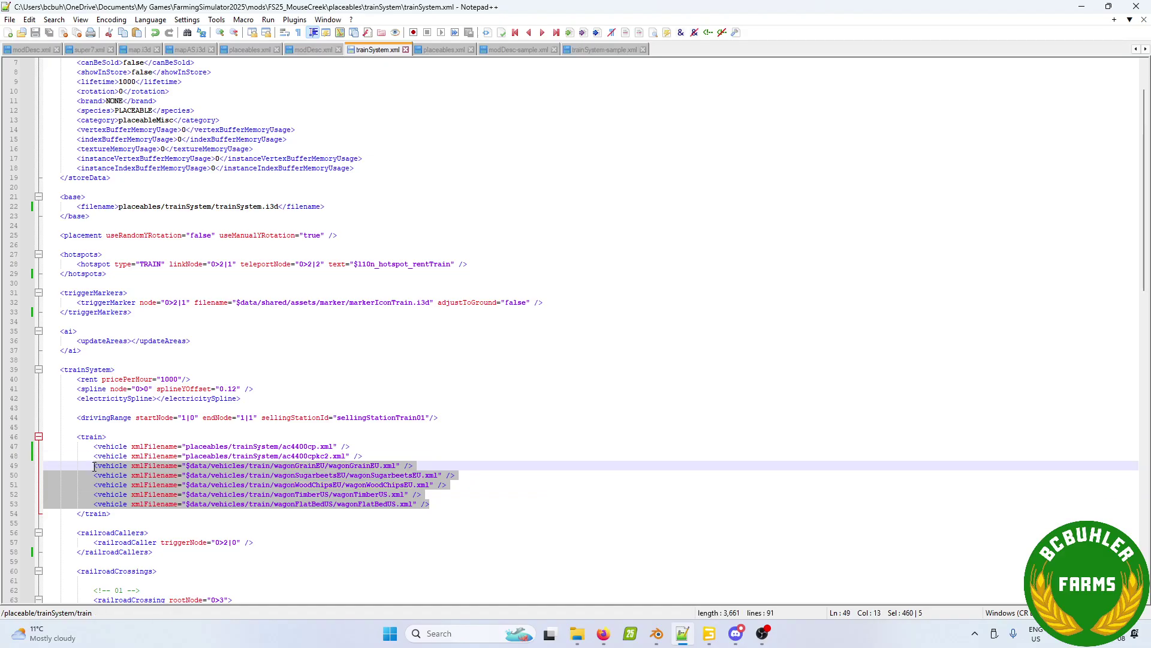
key(ctrl+v)
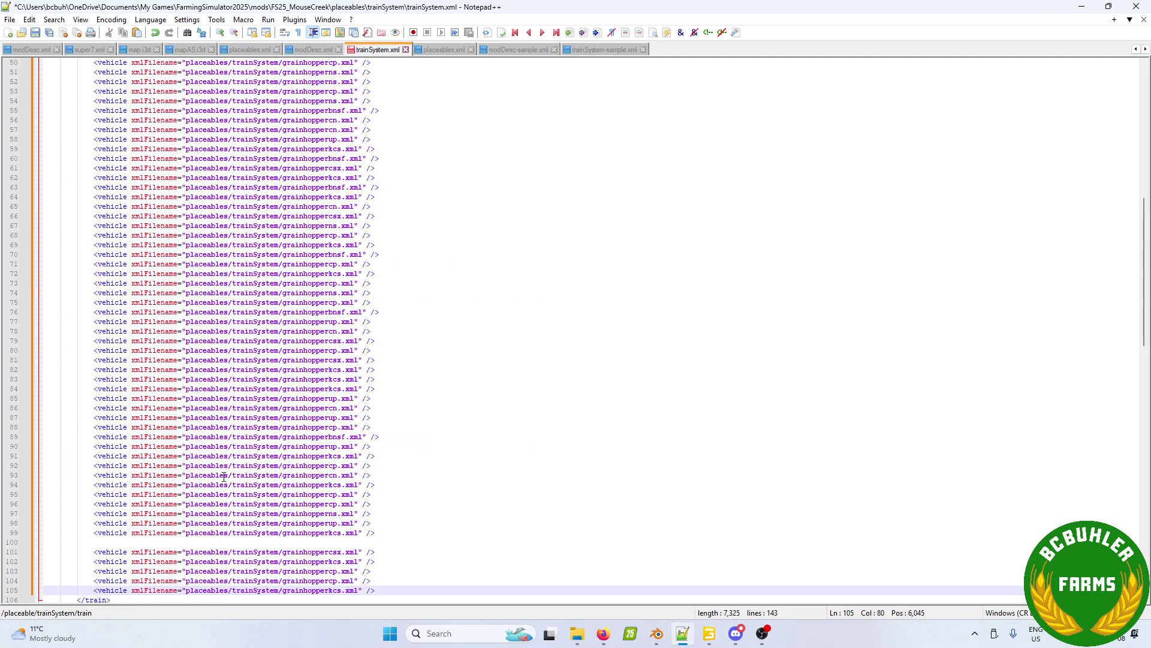
Step: Remove line 49's extra indentation and the blank line 100, then save trainSystem.xml
scroll(224, 477, up, 8)
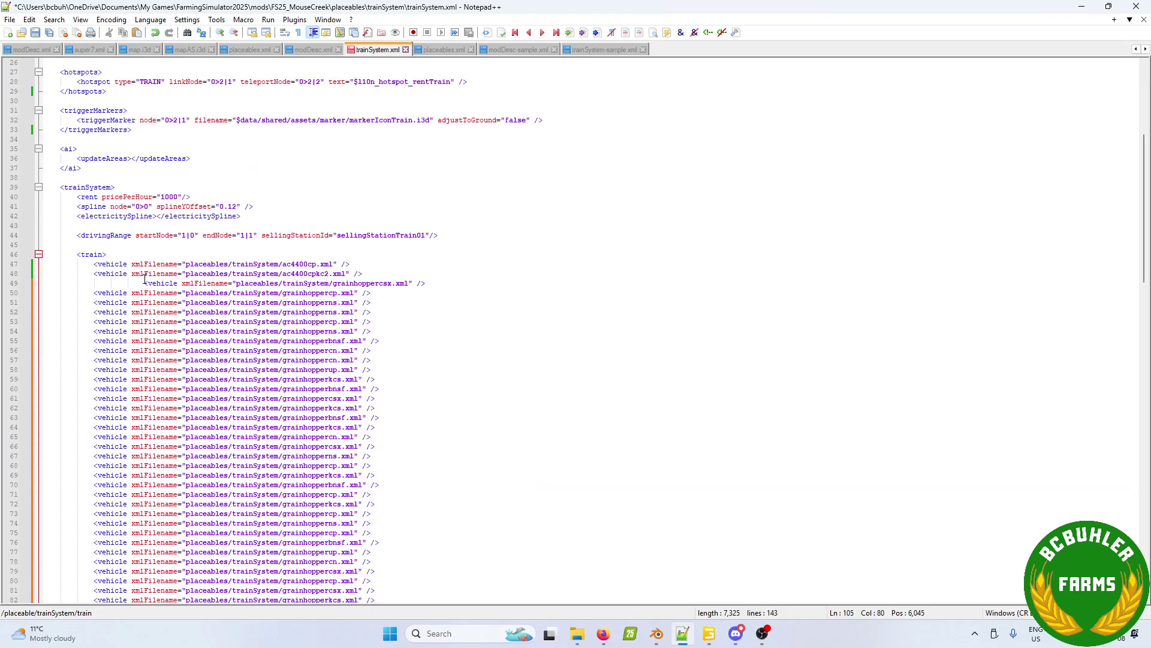
click(144, 283)
key(BackSpace)
key(BackSpace)
key(BackSpace)
scroll(167, 290, down, 11)
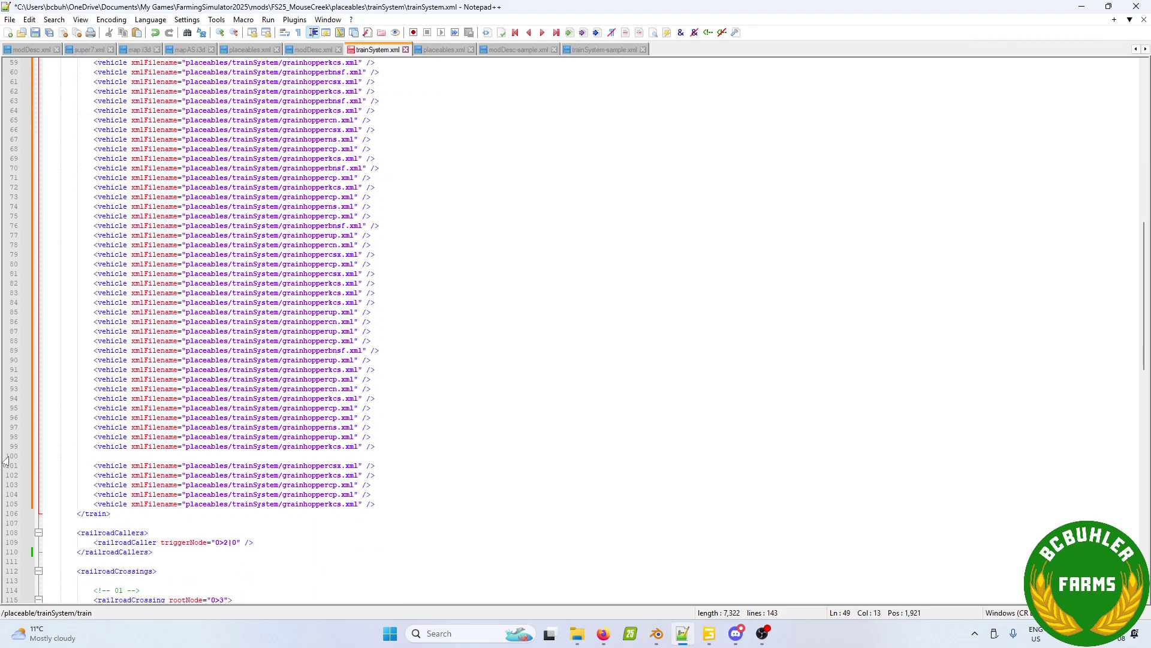
click(7, 459)
key(Delete)
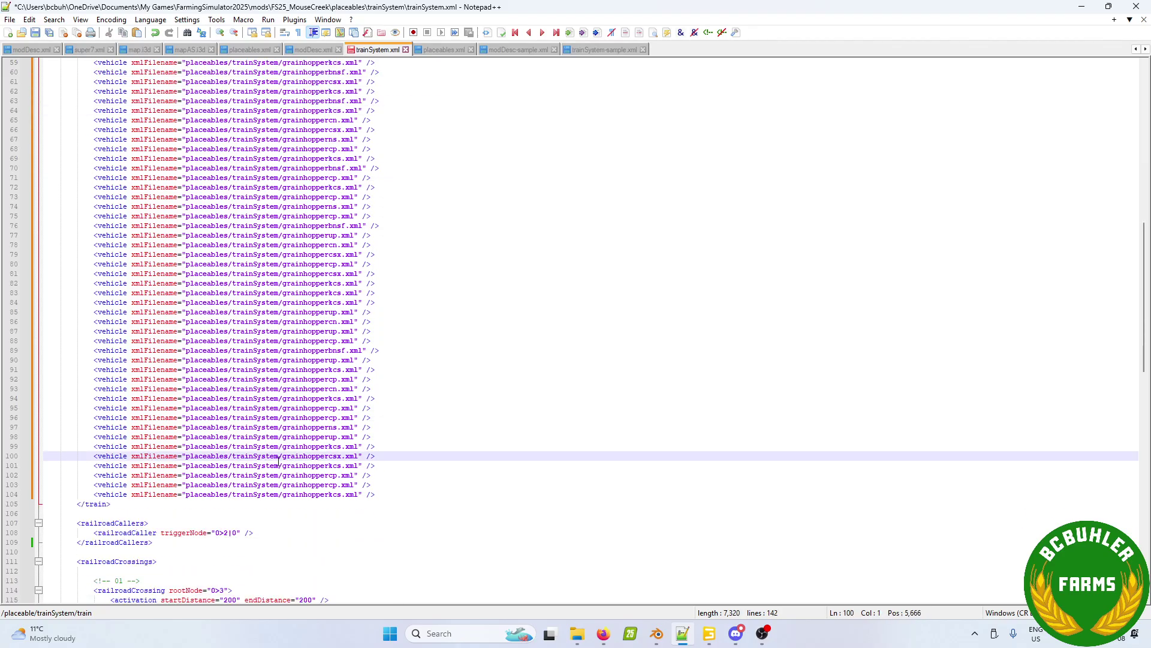
scroll(324, 396, up, 7)
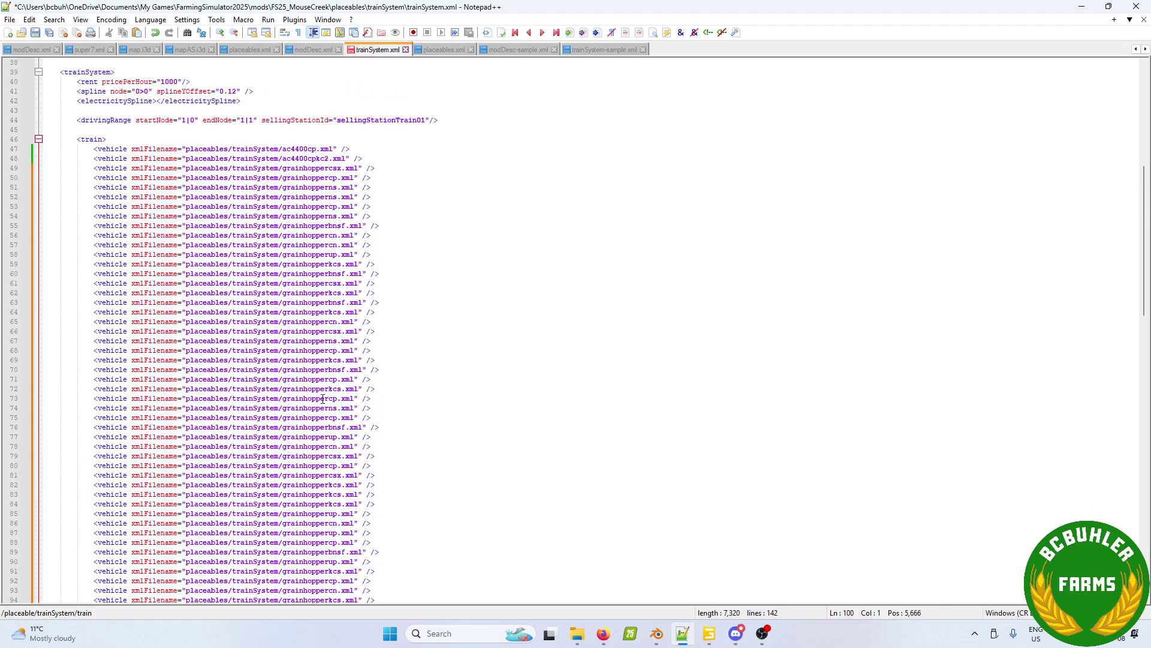
scroll(278, 208, down, 7)
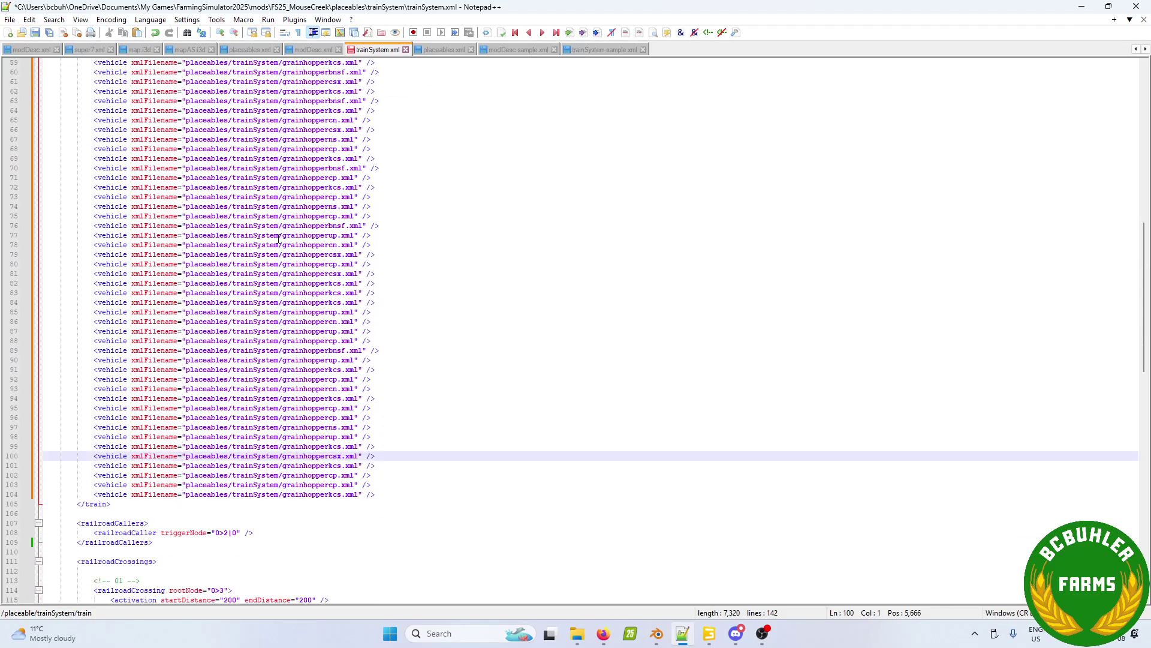
scroll(306, 410, up, 8)
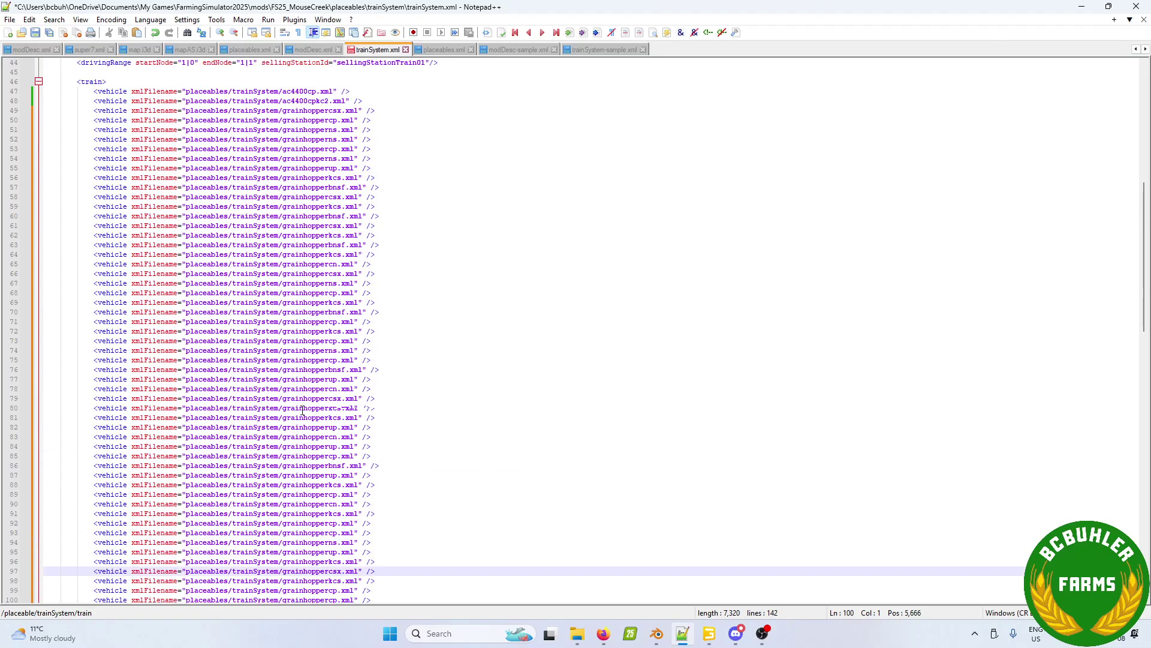
key(ctrl+s)
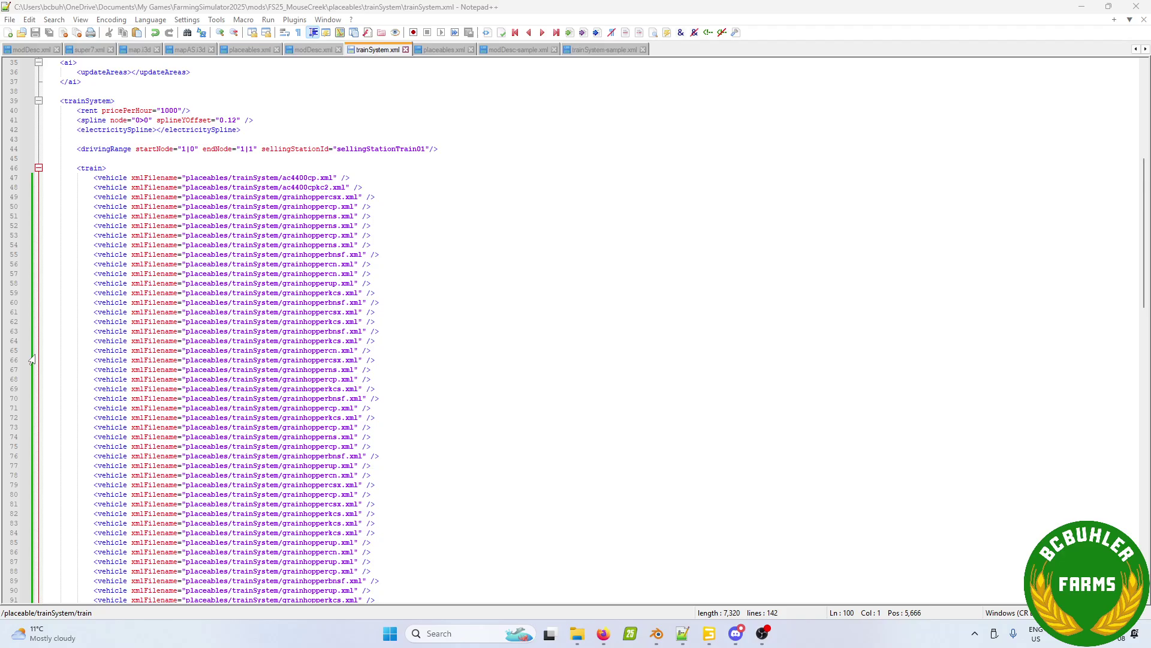
scroll(322, 264, up, 11)
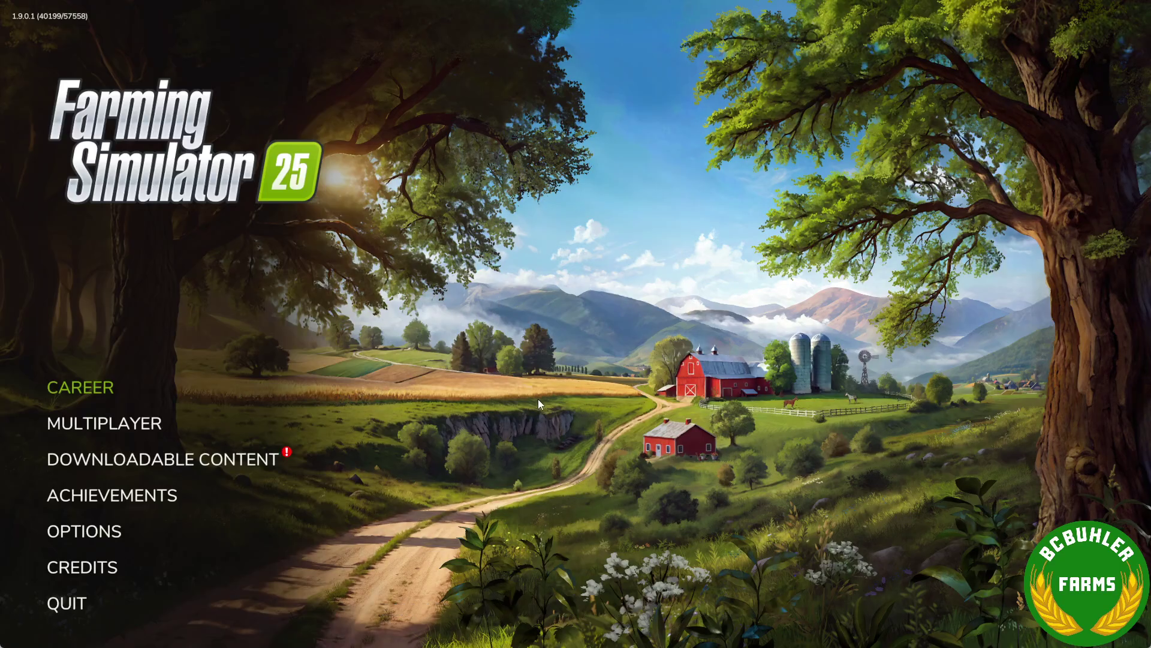
Step: Start a new career in an empty slot on the Mouse Creek map with the required mod enabled
click(109, 391)
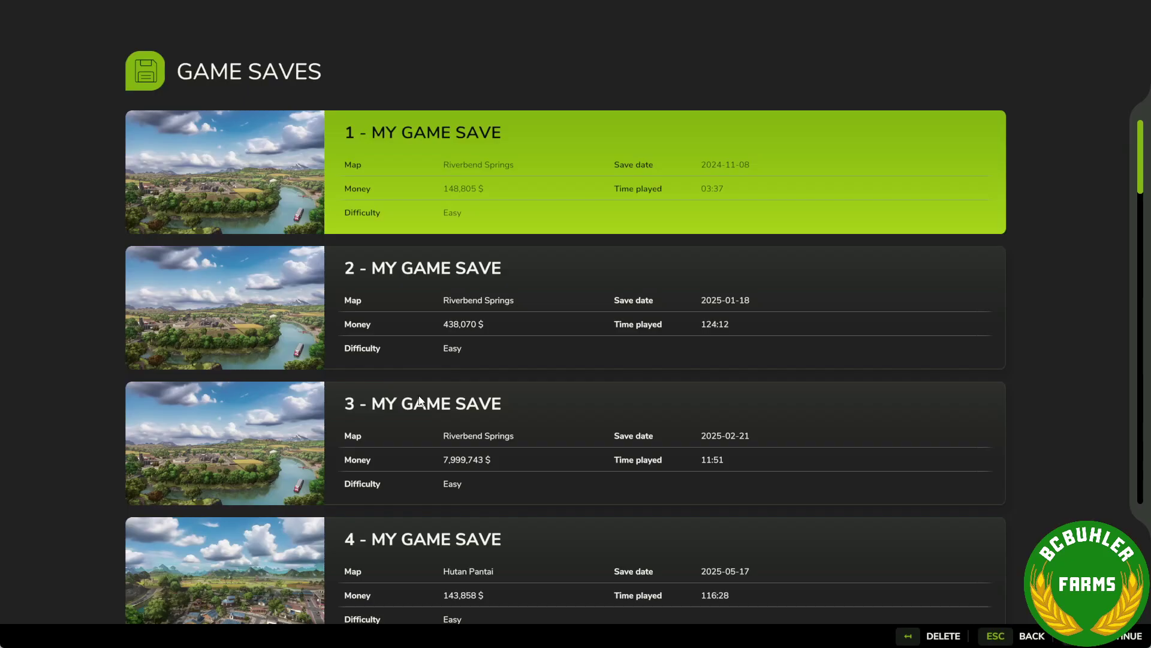
scroll(419, 398, down, 5)
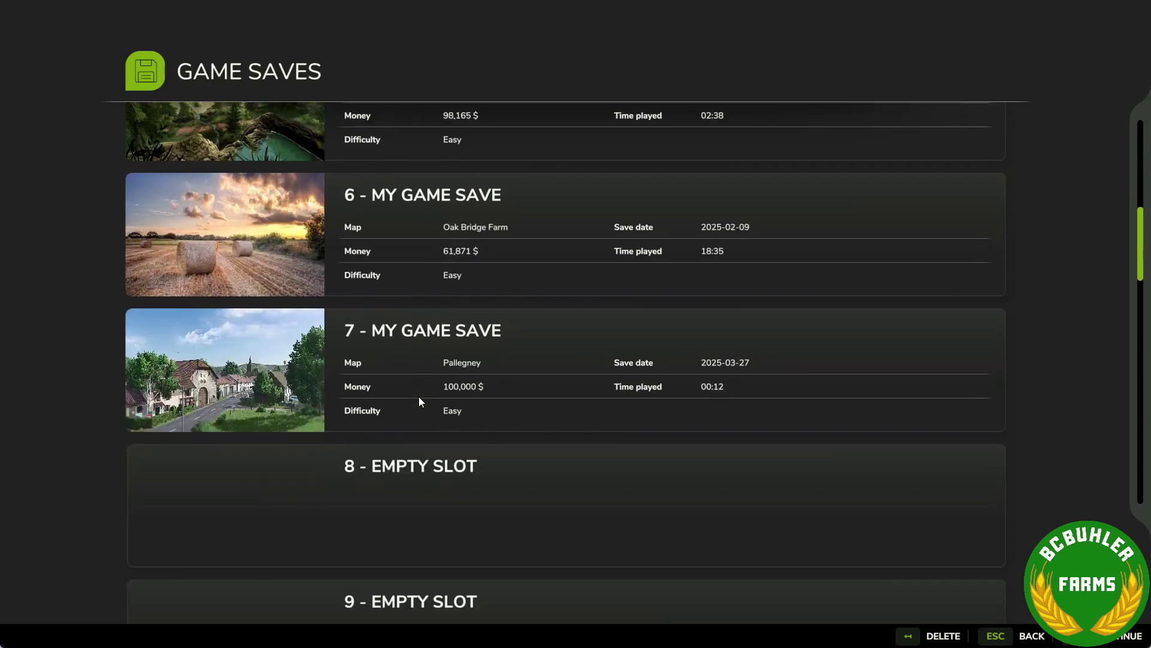
click(401, 448)
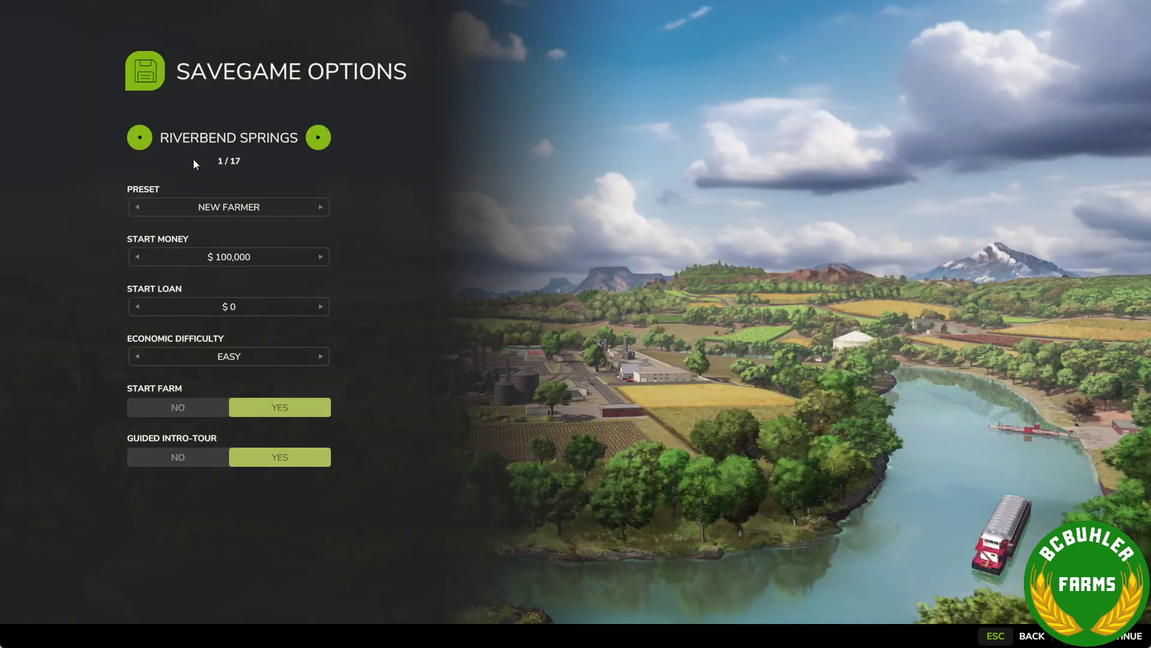
key(Left)
key(Left)
key(Left)
key(Left)
key(Left)
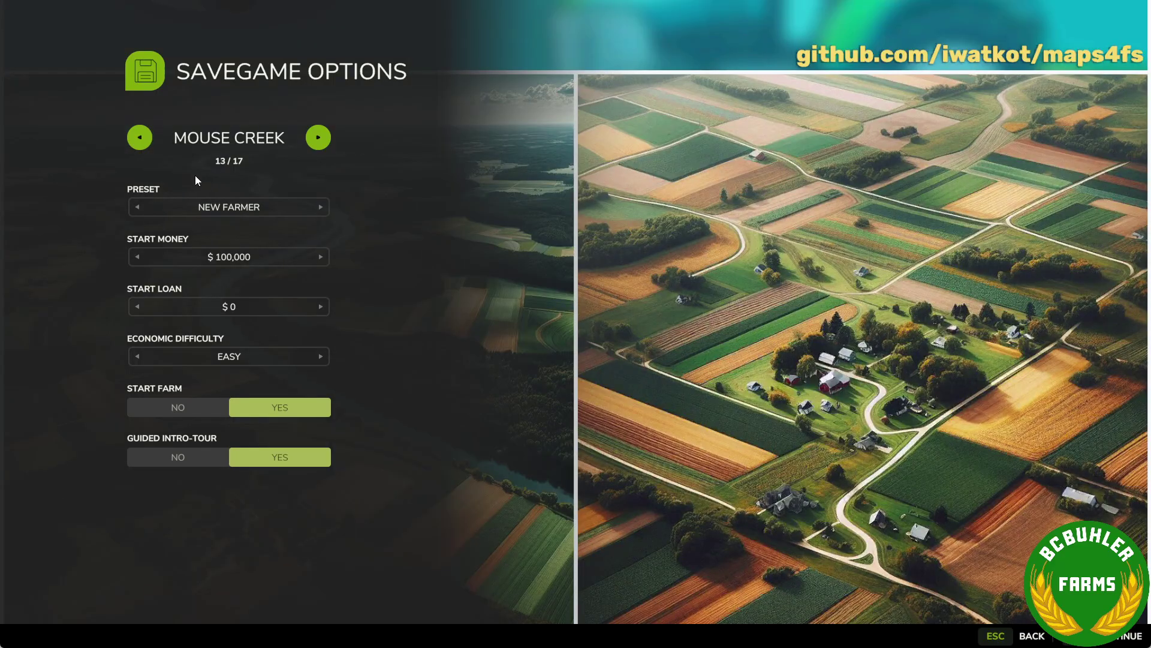
key(Return)
key(Return)
key(Return)
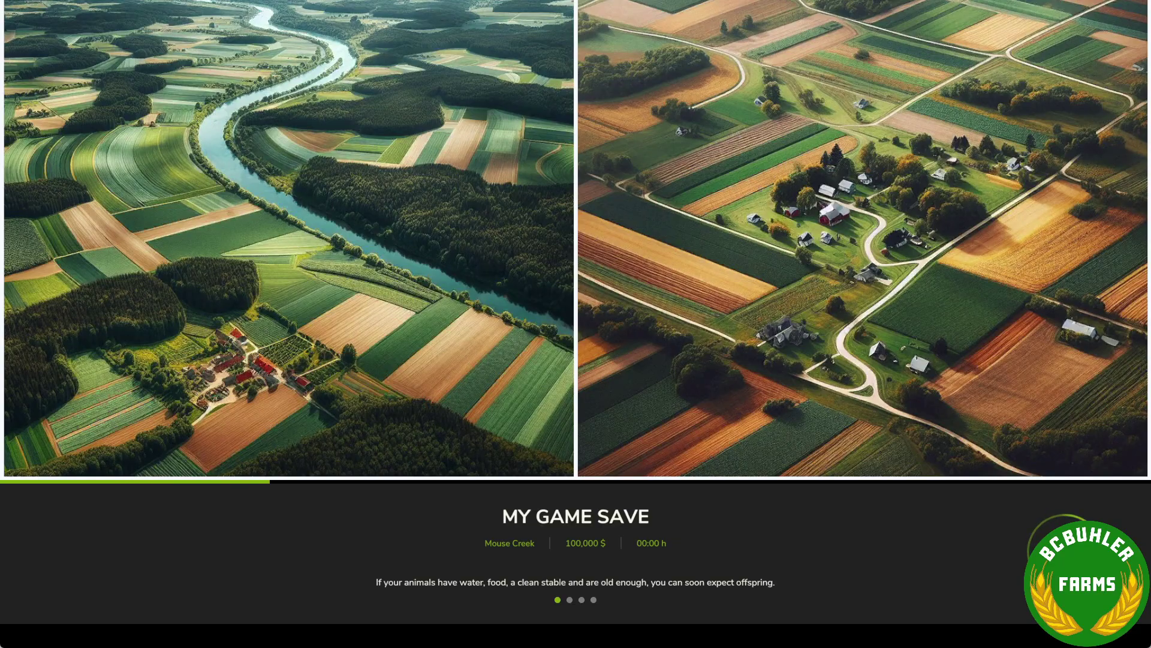
key(super)
Step: Check the sound output devices in Quick Settings, then close them and the Start menu
key(super+a)
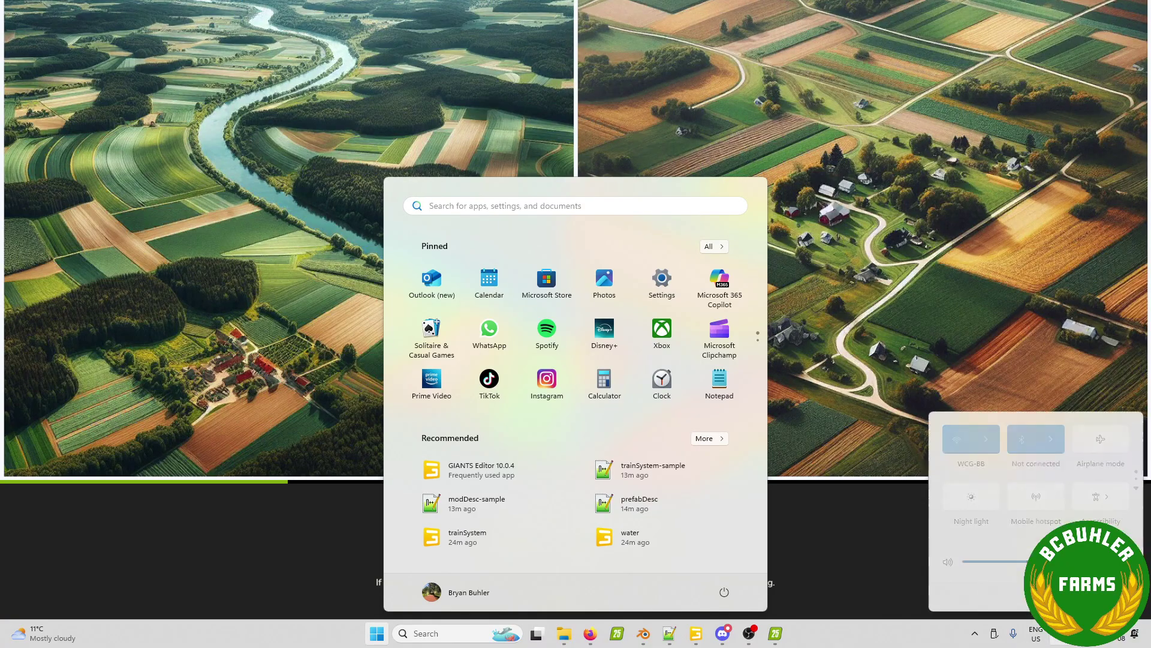
key(super+ctrl+v)
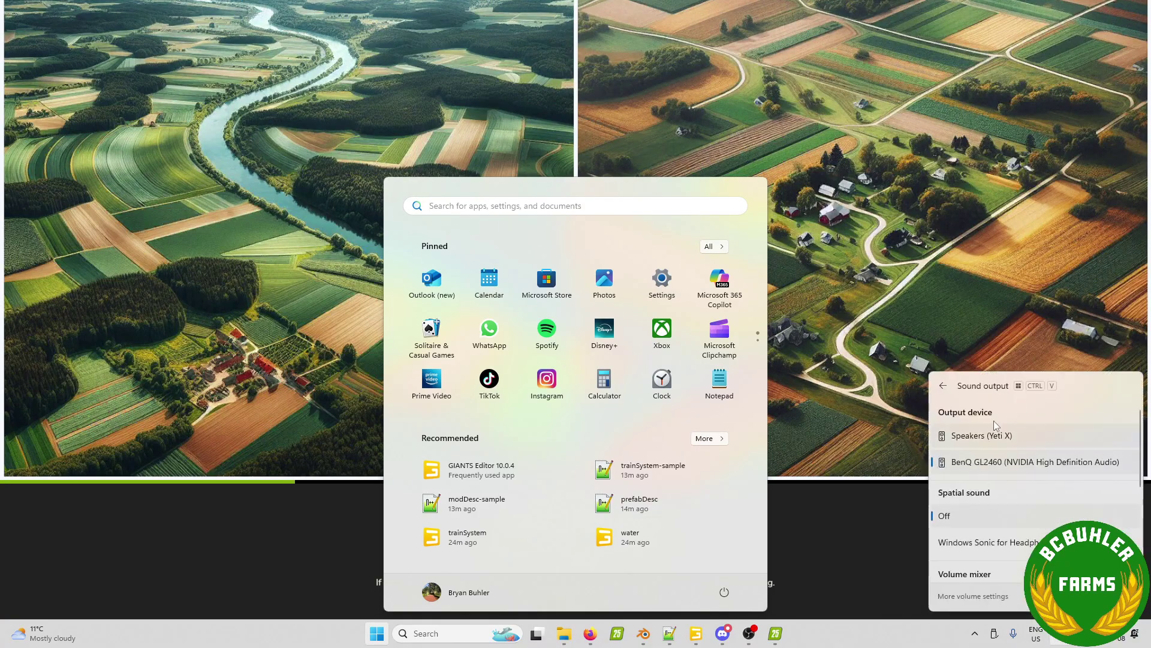
key(Escape)
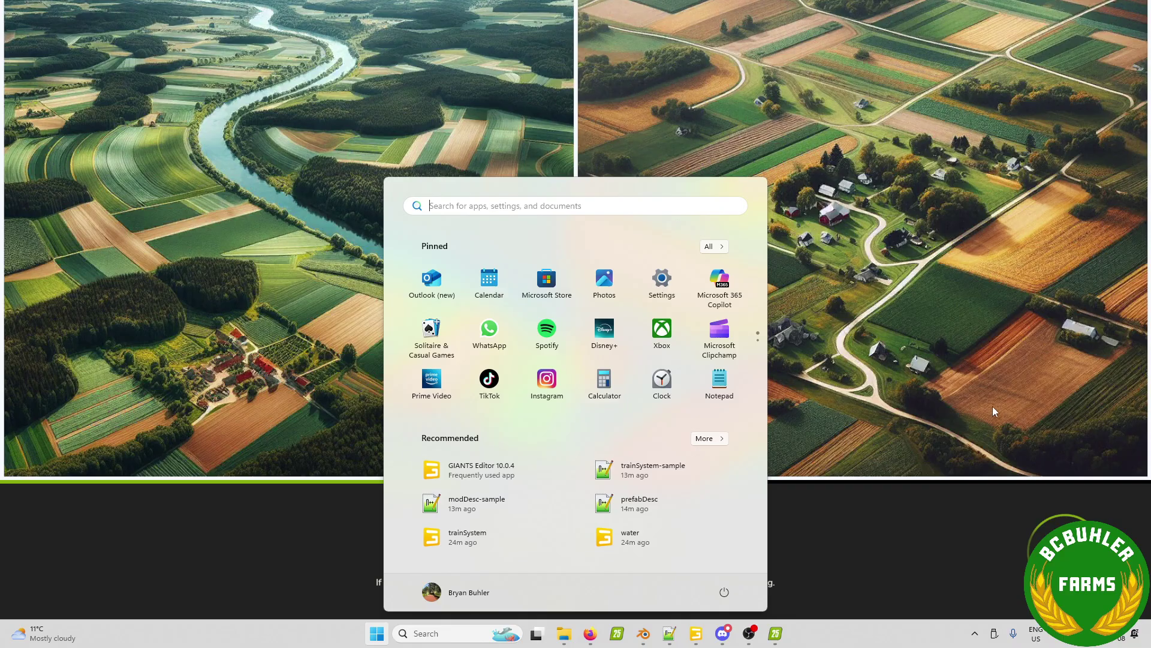
key(Escape)
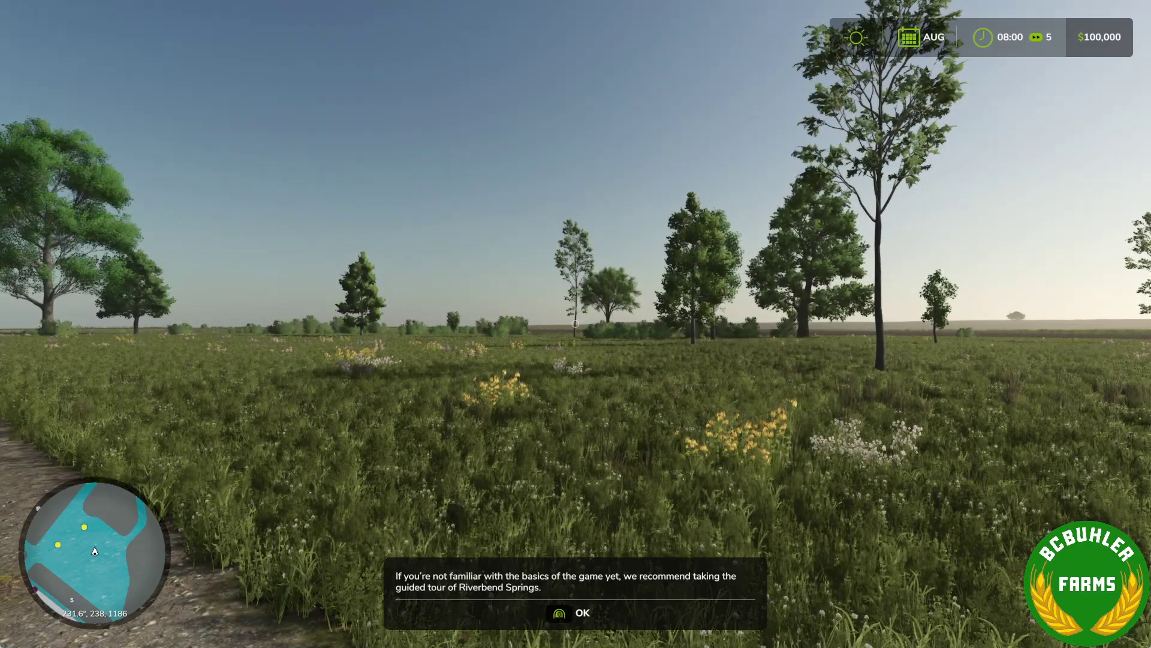
Step: Enter the game, skip the guided tour, and view the Goldcrest Valley hotspot on the map
key(Return)
key(Escape)
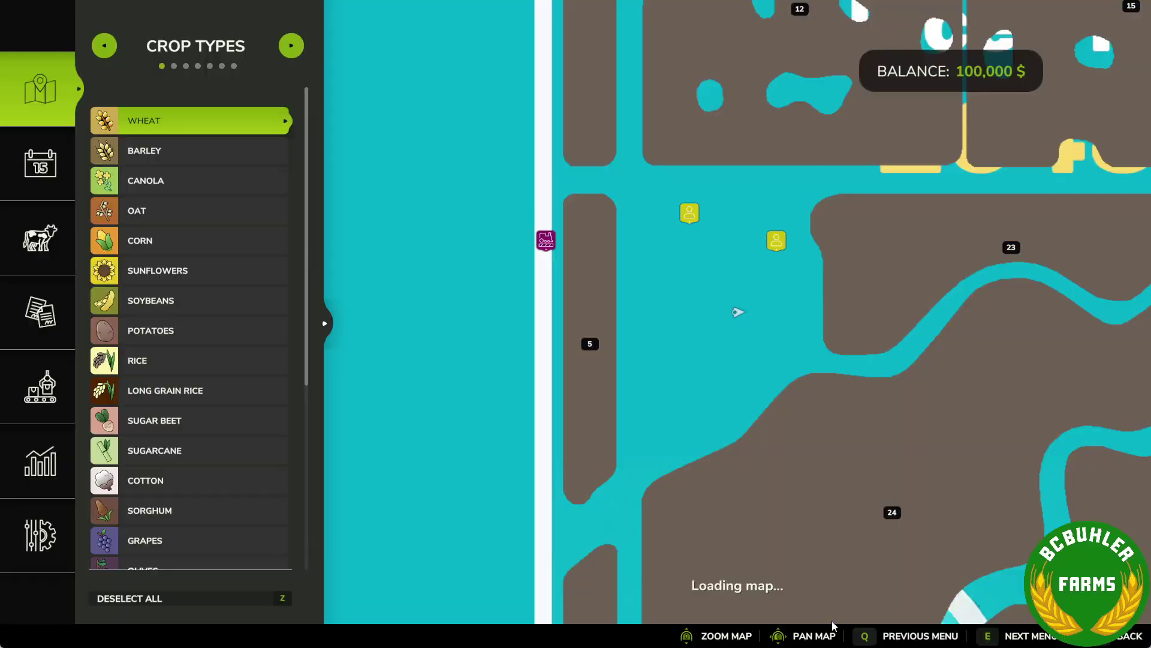
scroll(651, 384, down, 3)
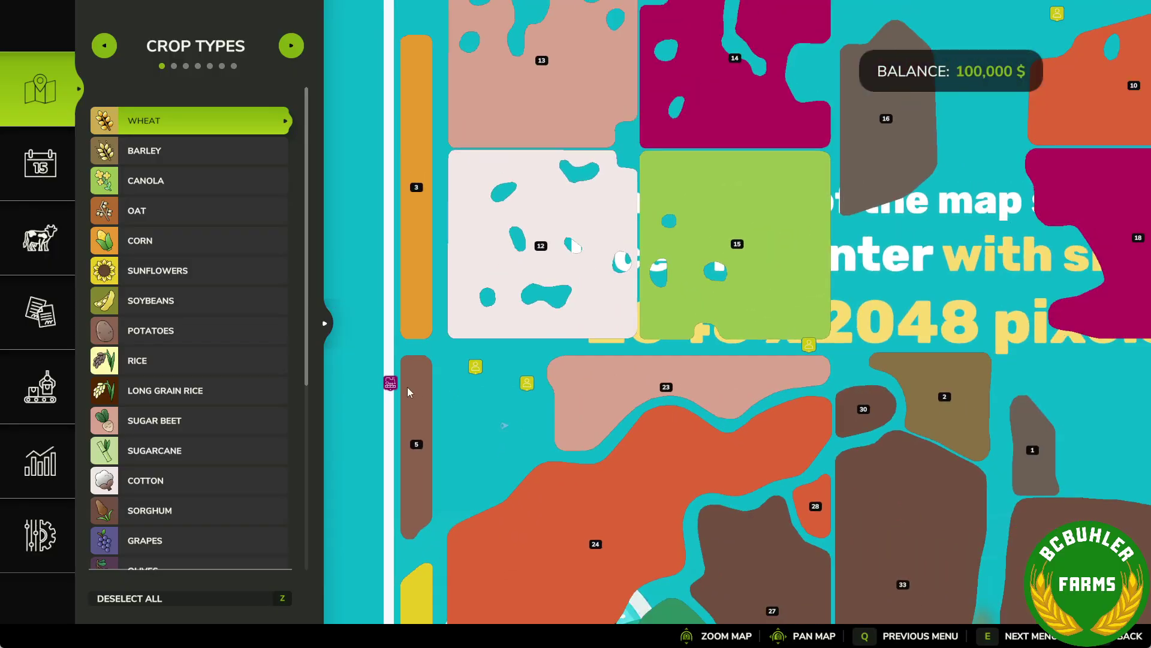
click(388, 382)
Step: Pan the map north to the rail hotspot and open its options
drag(548, 447, 559, 225)
mouse_move(559, 184)
mouse_down()
mouse_move(563, 24)
mouse_move(455, 283)
mouse_up()
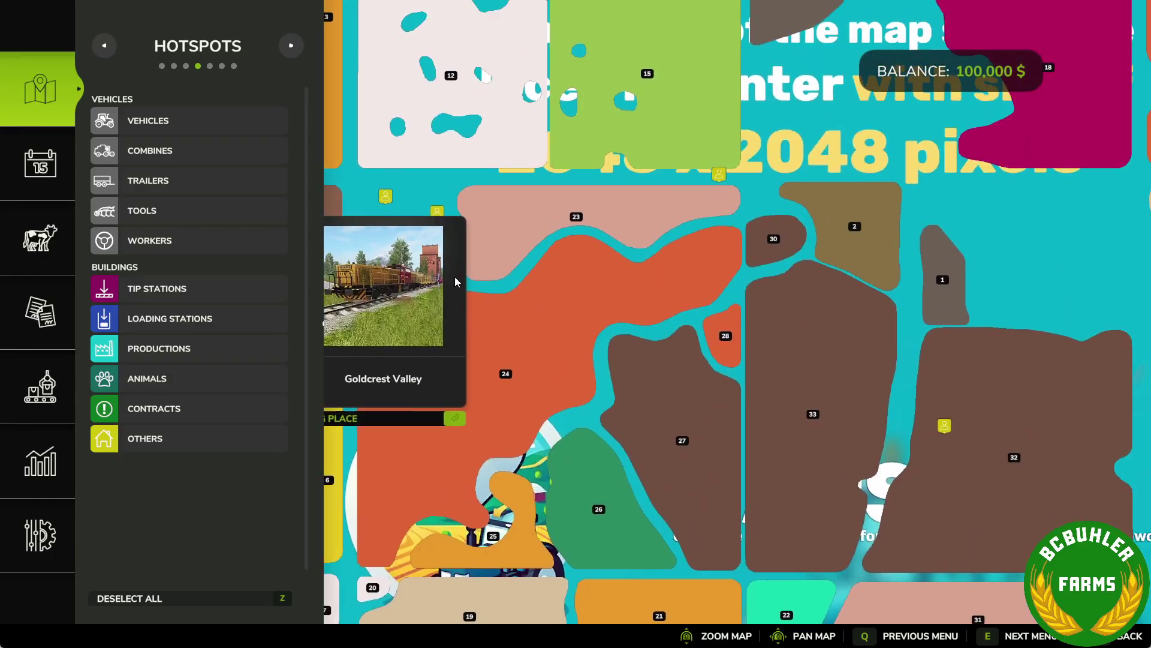
drag(886, 81, 606, 306)
drag(665, 66, 658, 230)
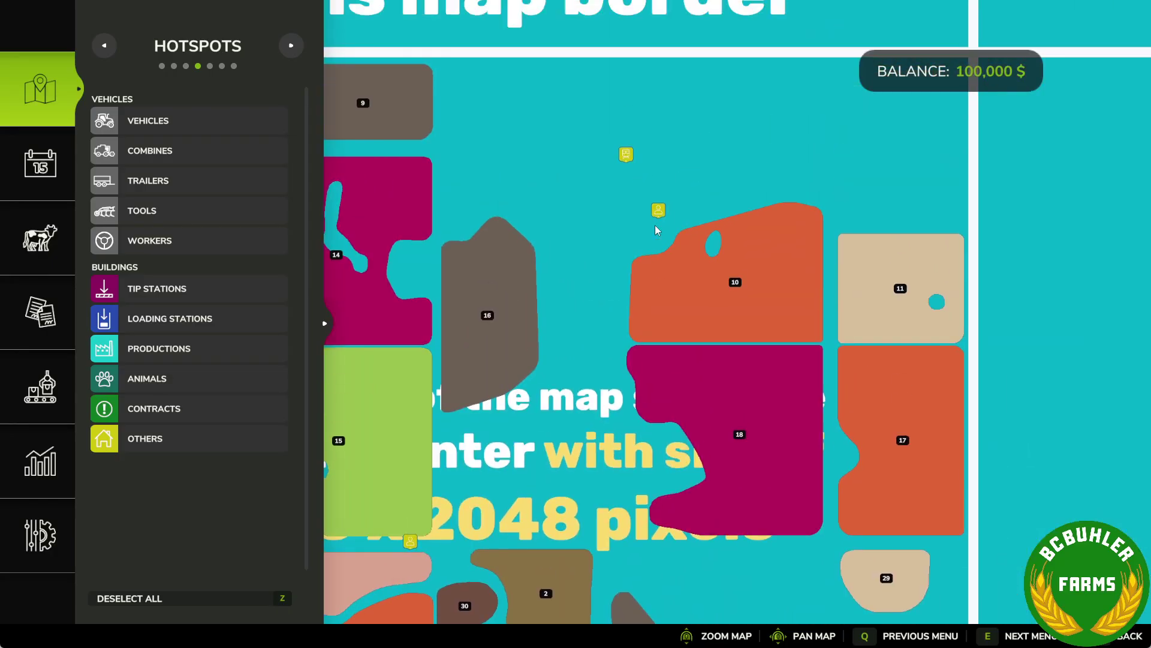
click(626, 155)
Step: Teleport to the rail hotspot and walk up to the crossing signal
click(659, 359)
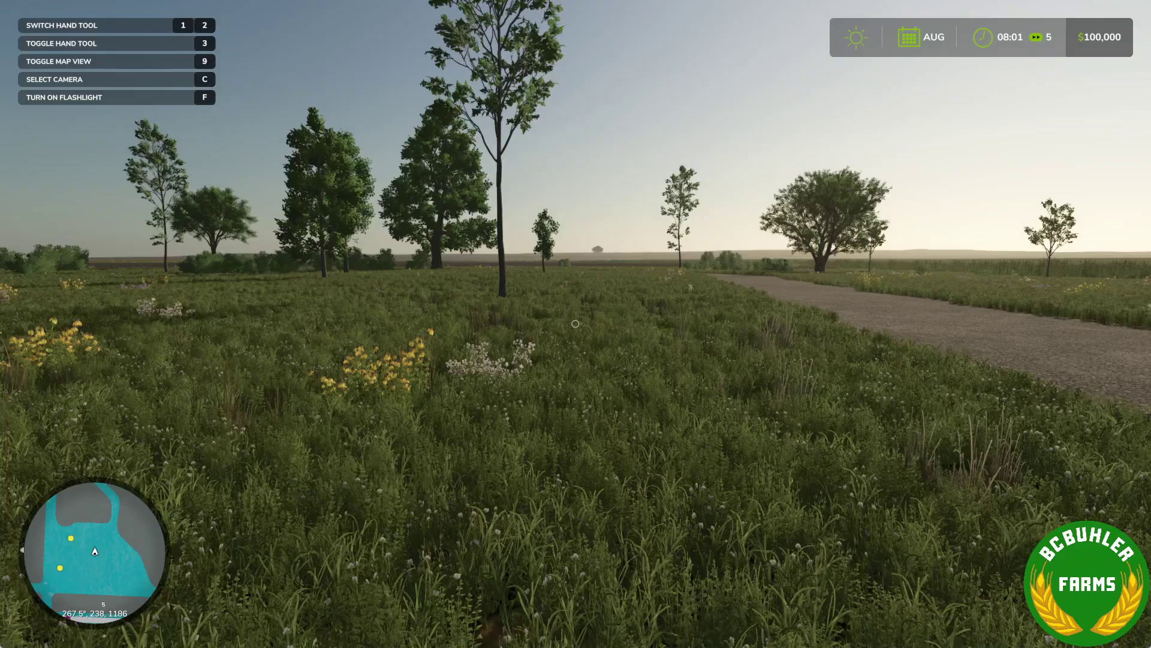
key(r)
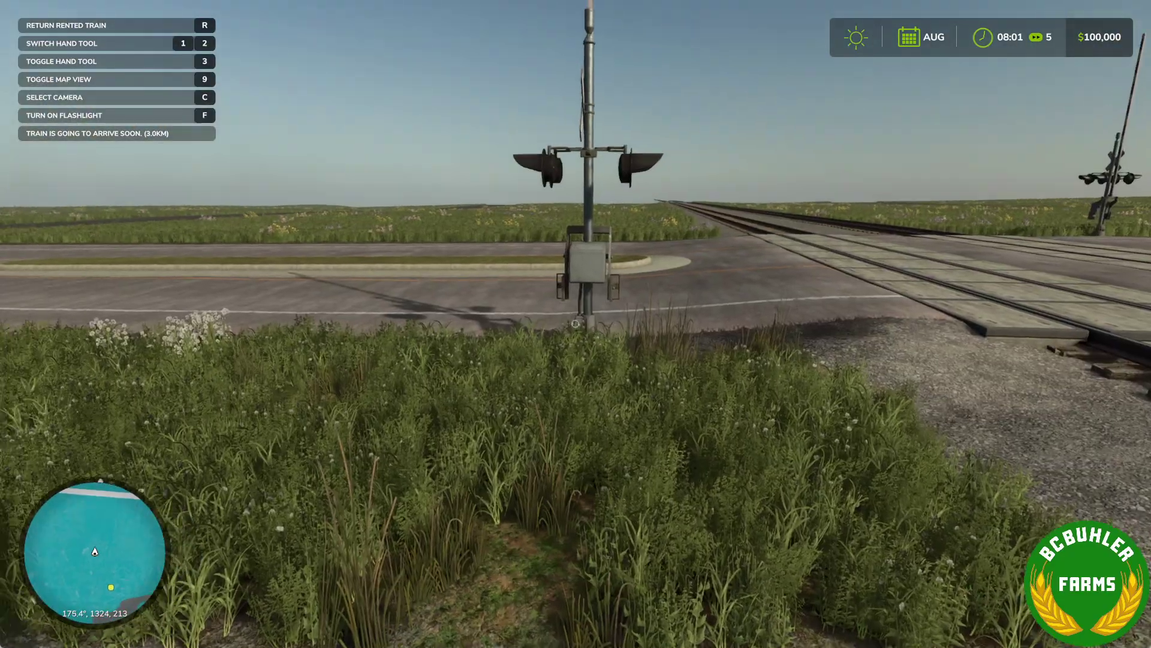
key(r)
key(w)
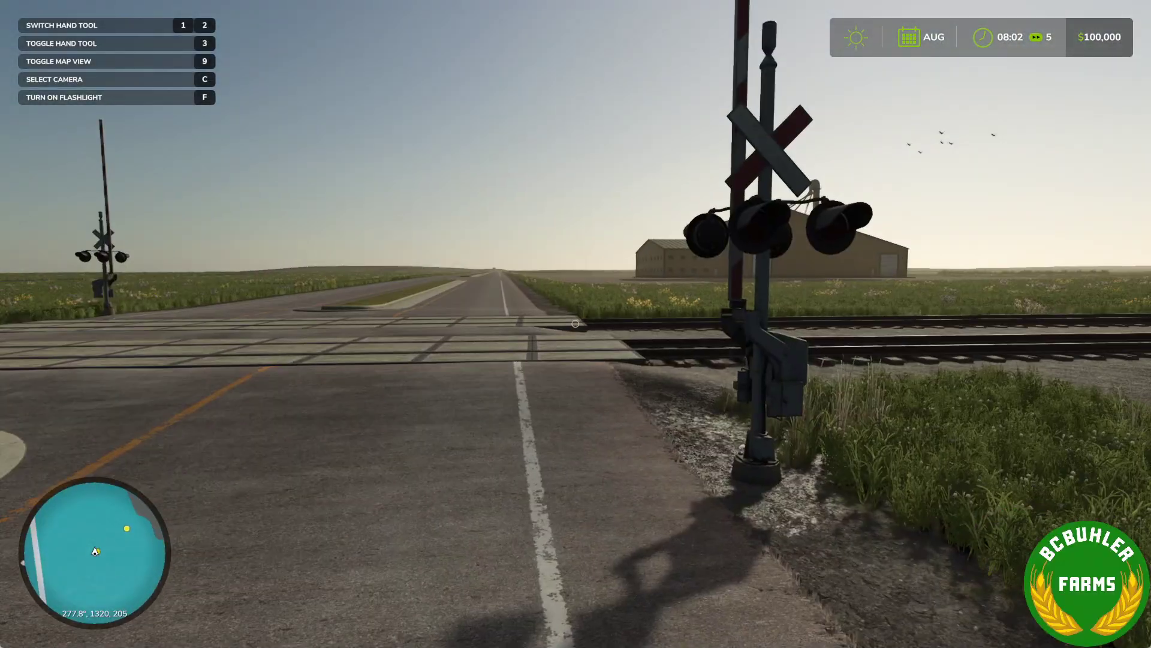
key(s)
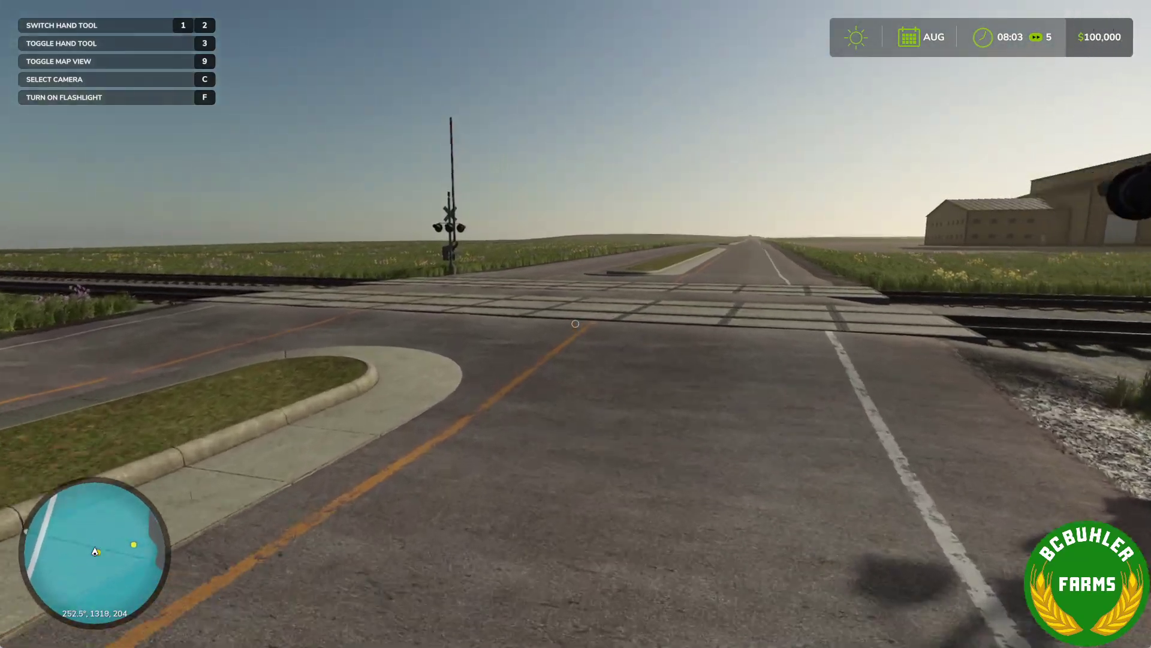
Step: Walk across the rail crossing and along the tracks, then open the developer console
key(w)
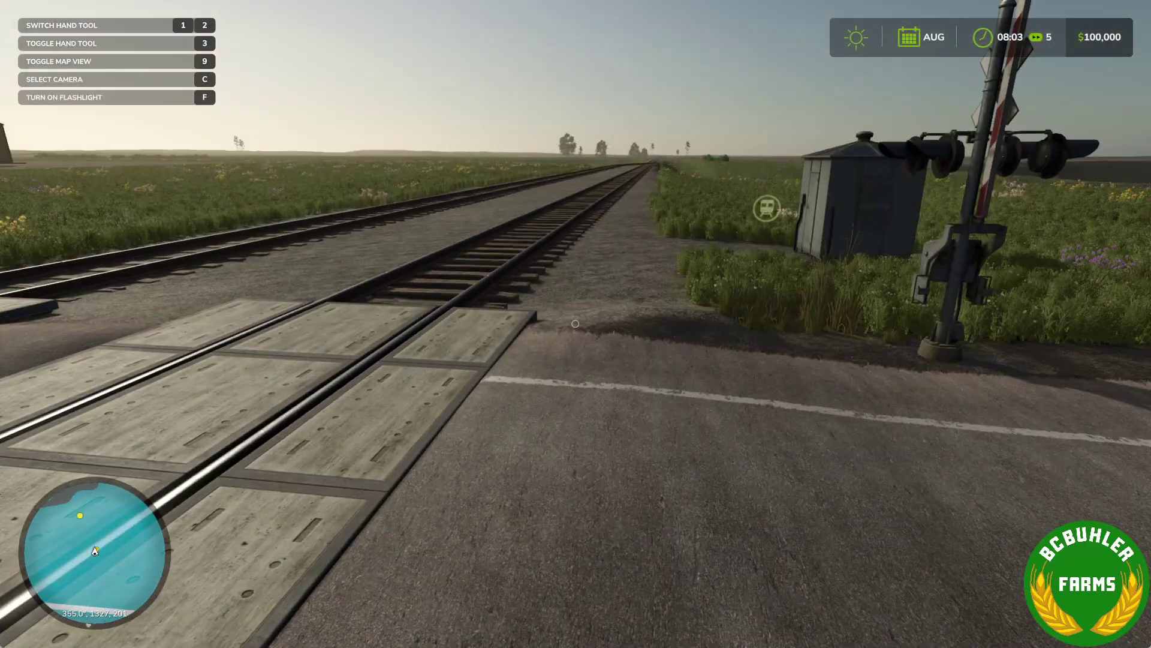
key(w)
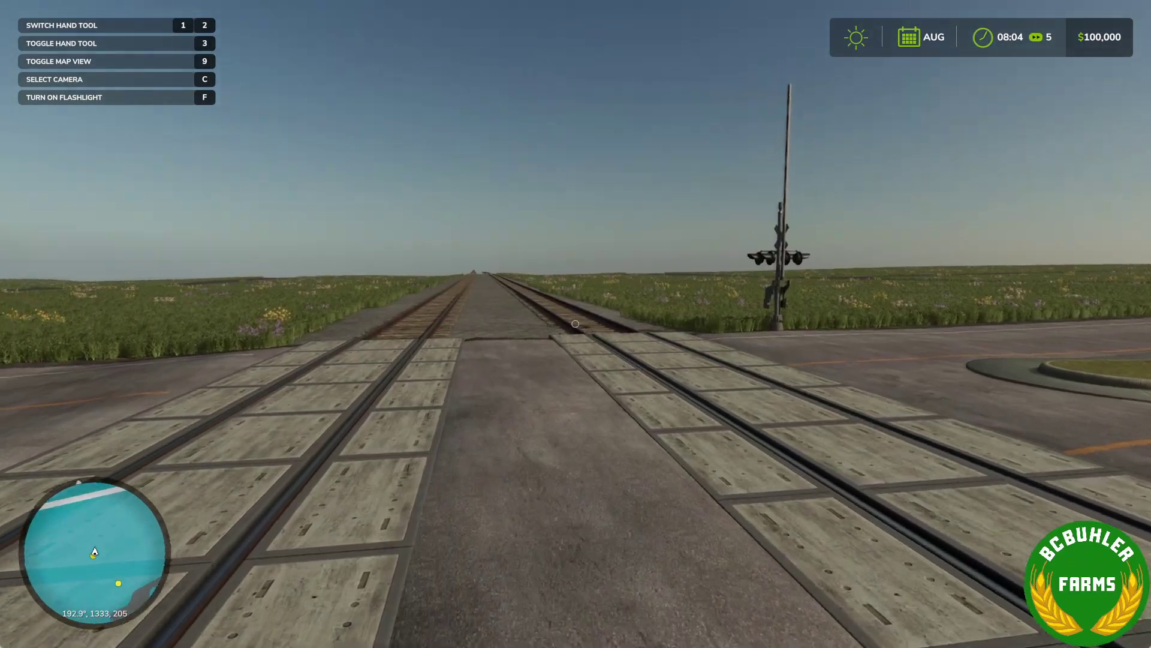
key(w)
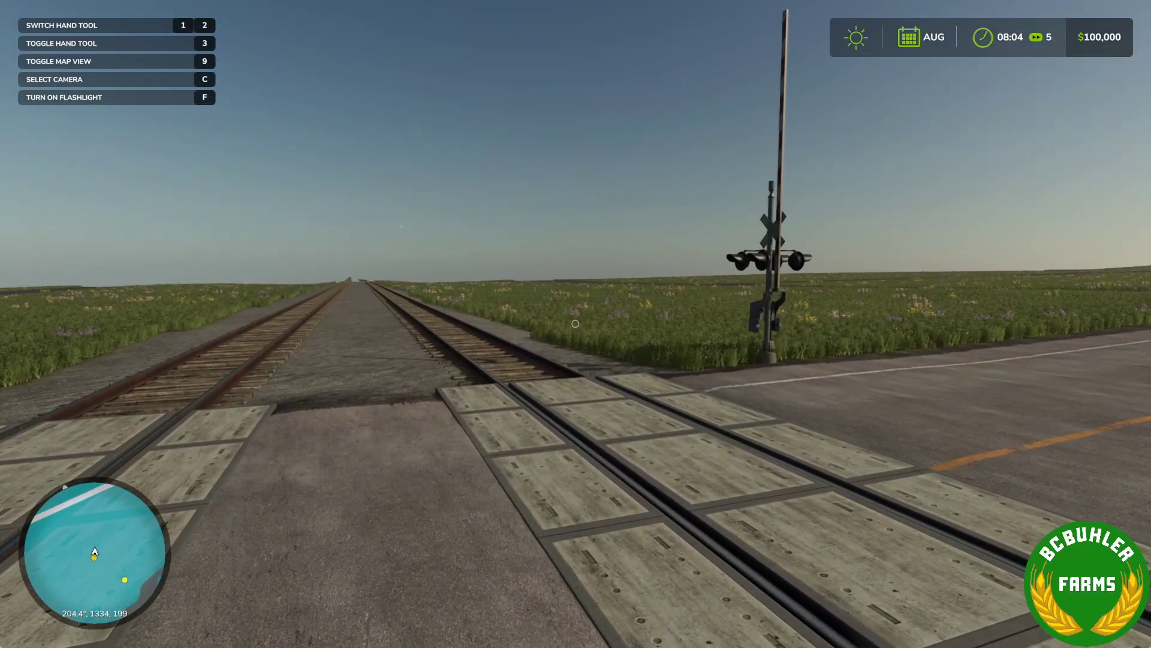
key(grave)
key(grave)
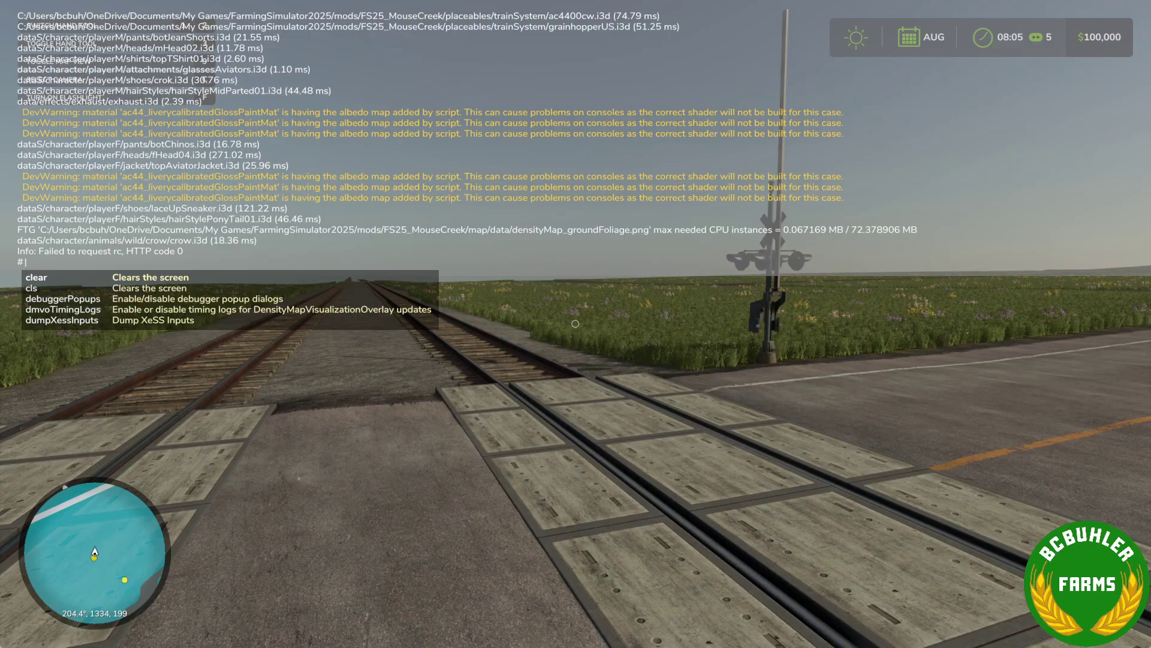
Step: Run gsCameraFovSet 30 in the console, then close the console
text(f)
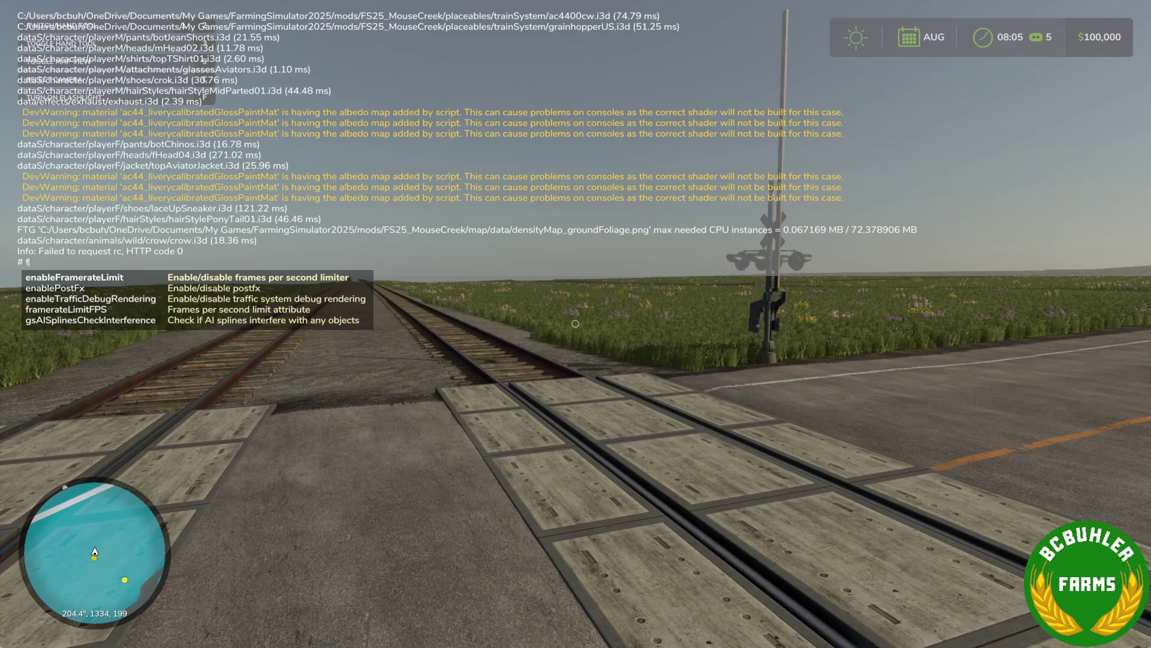
text(ov)
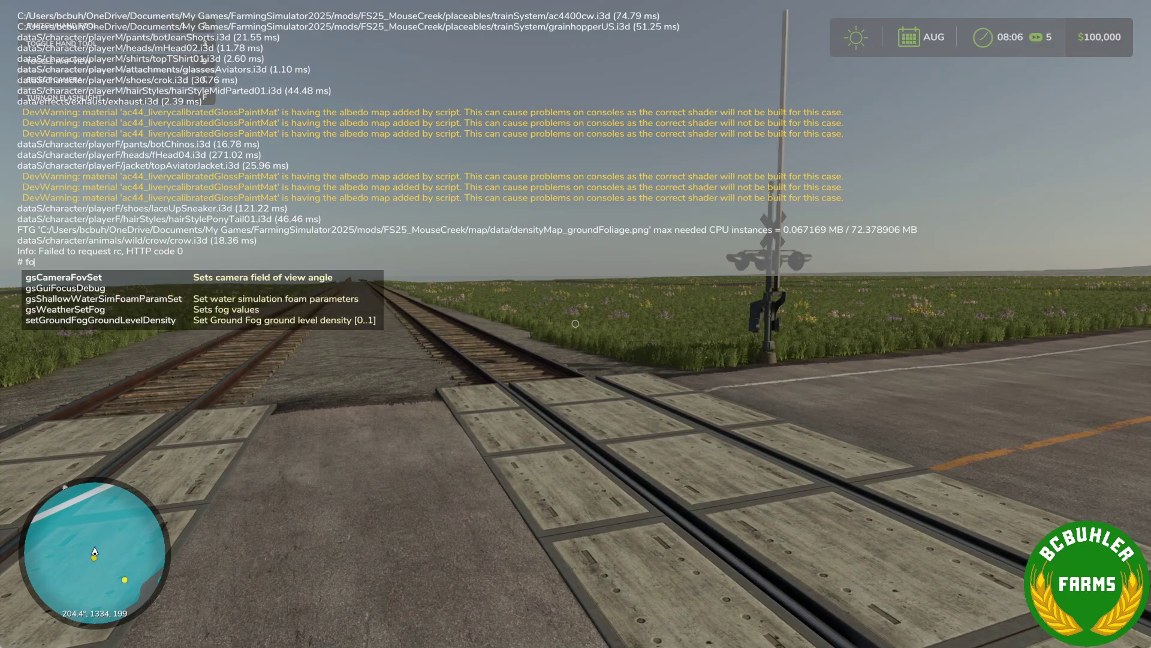
key(Tab)
text(30)
key(Return)
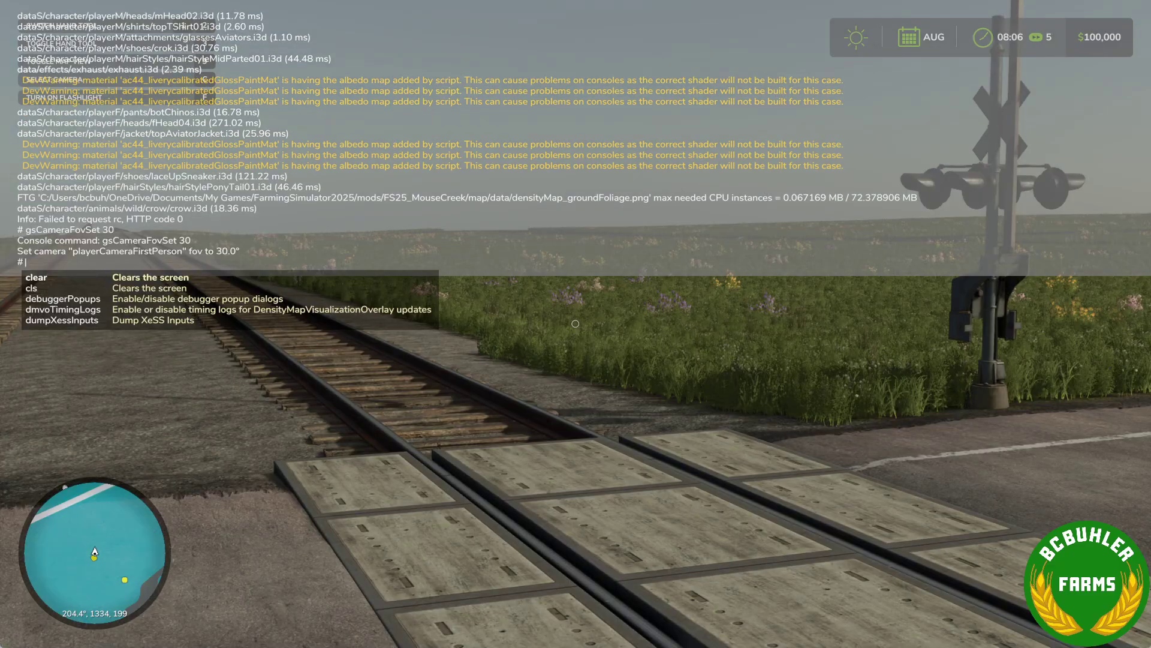
text(h)
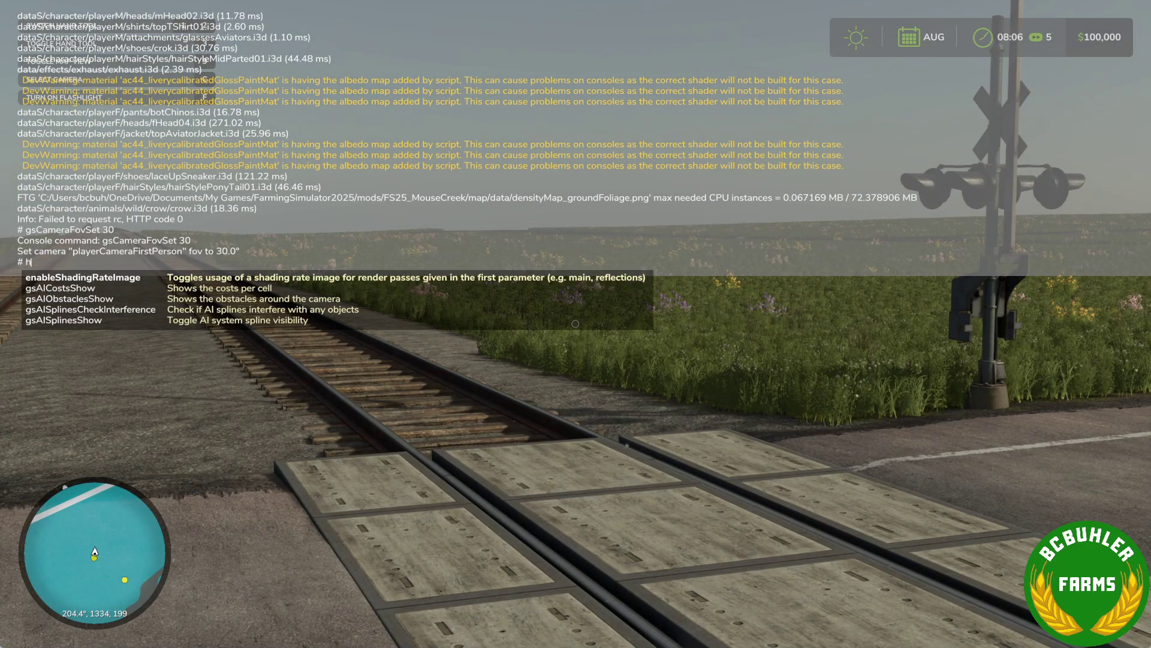
key(grave)
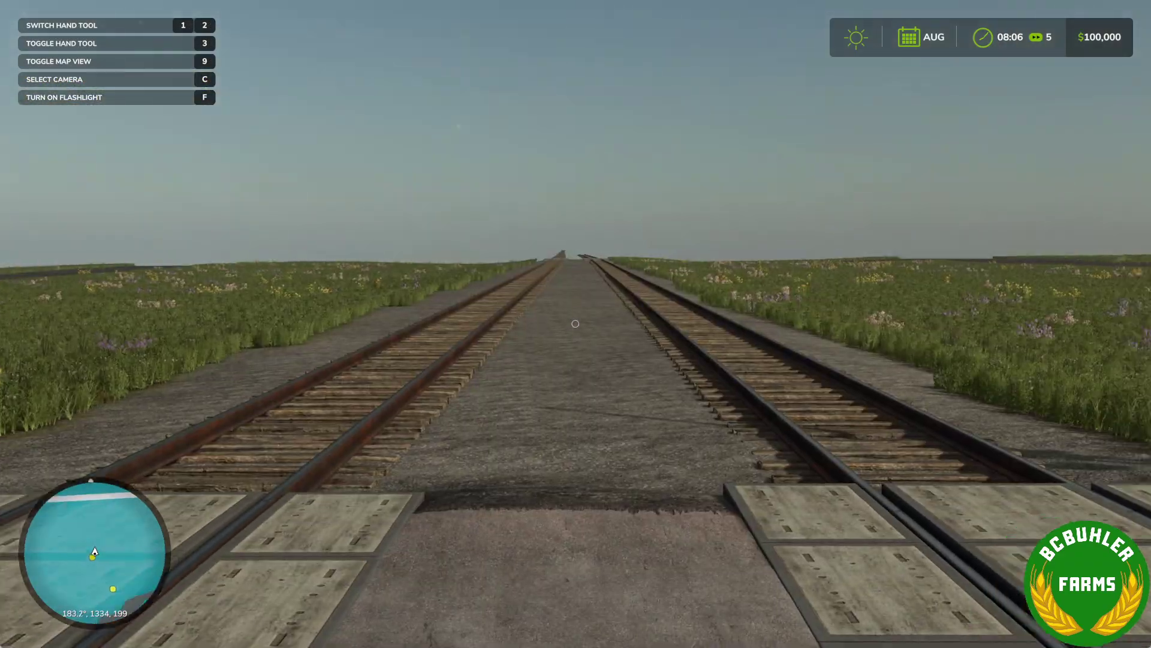
Step: Walk past the farm building and the crossing shed, ending beside the crossing signal
key(w)
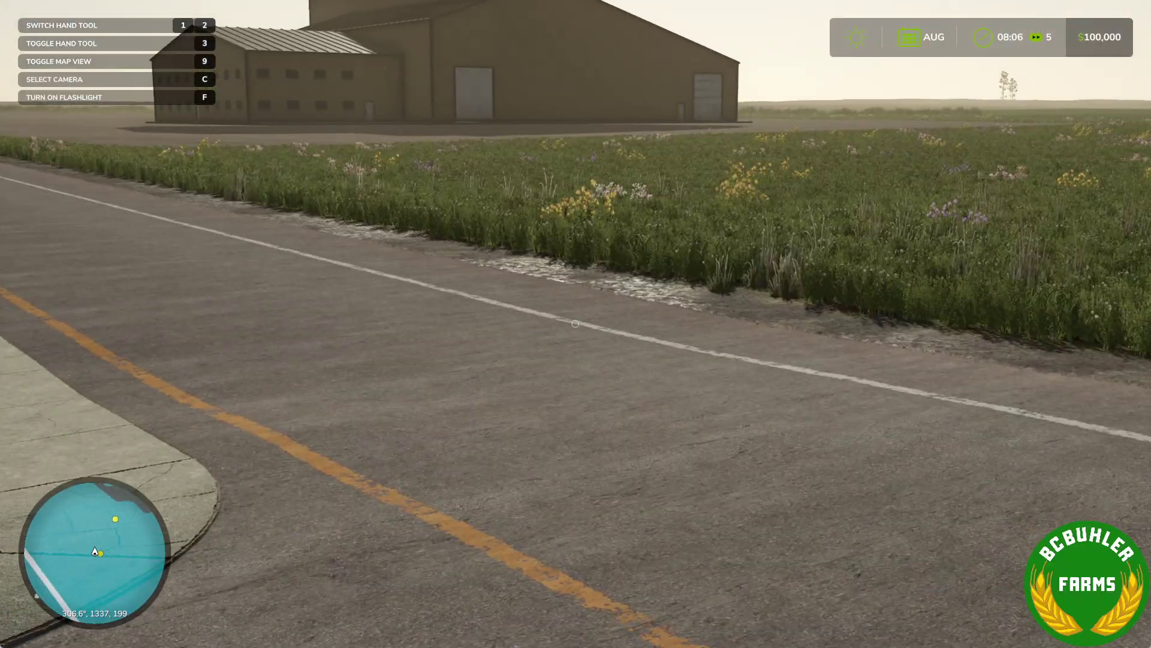
key(w)
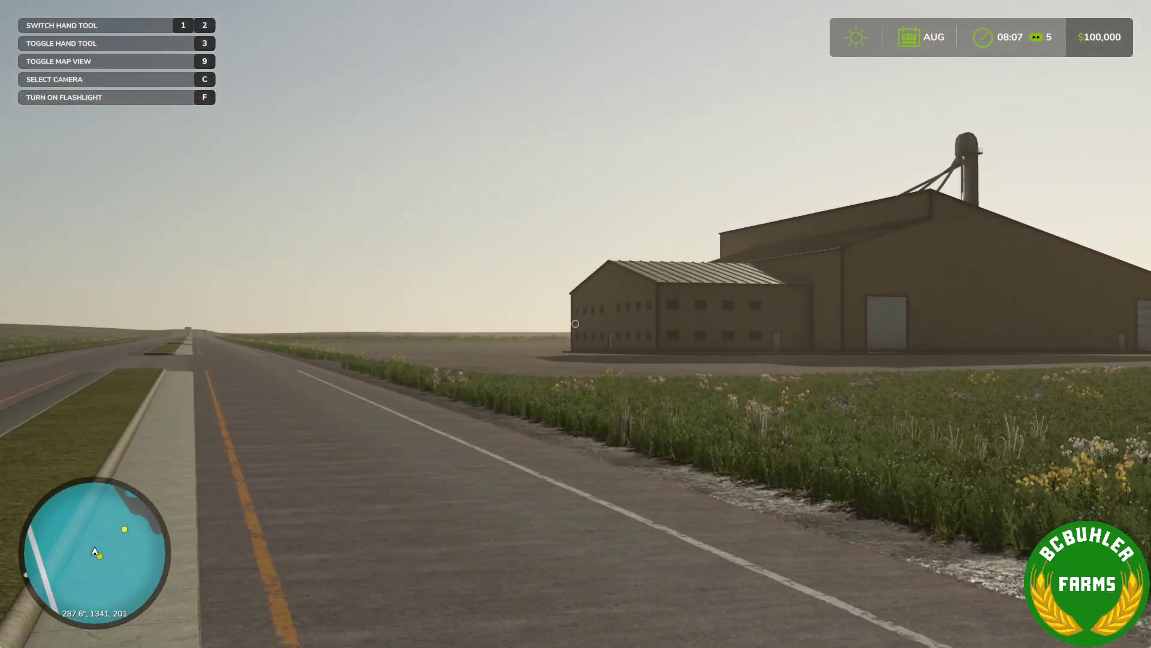
key(w)
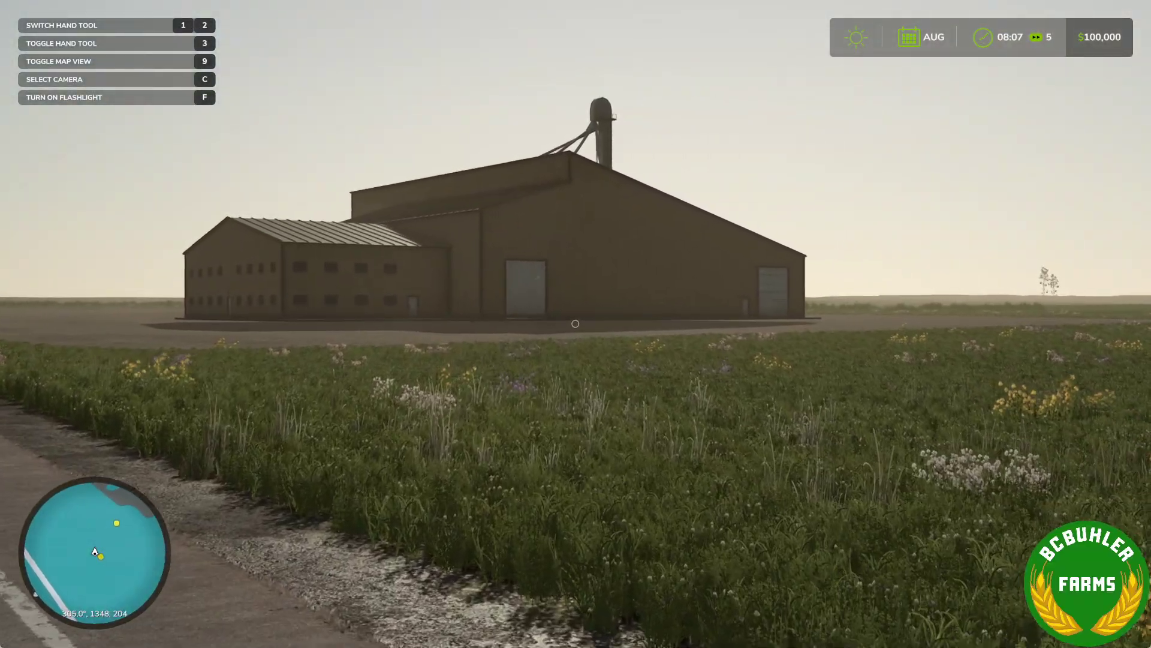
key(w)
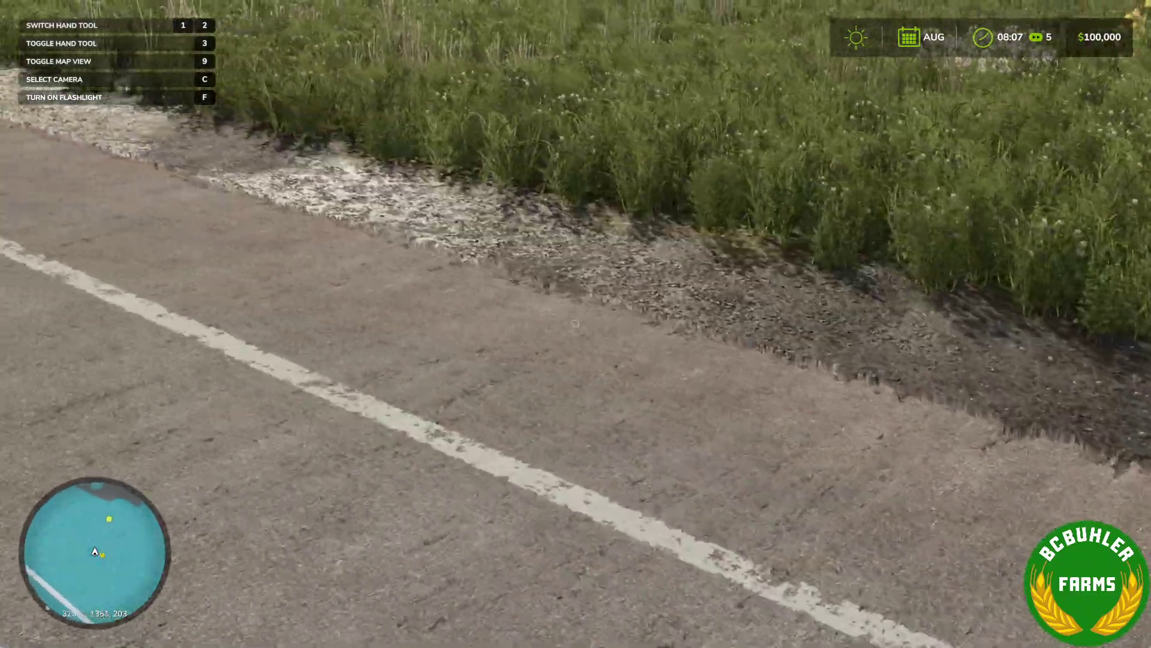
key(w)
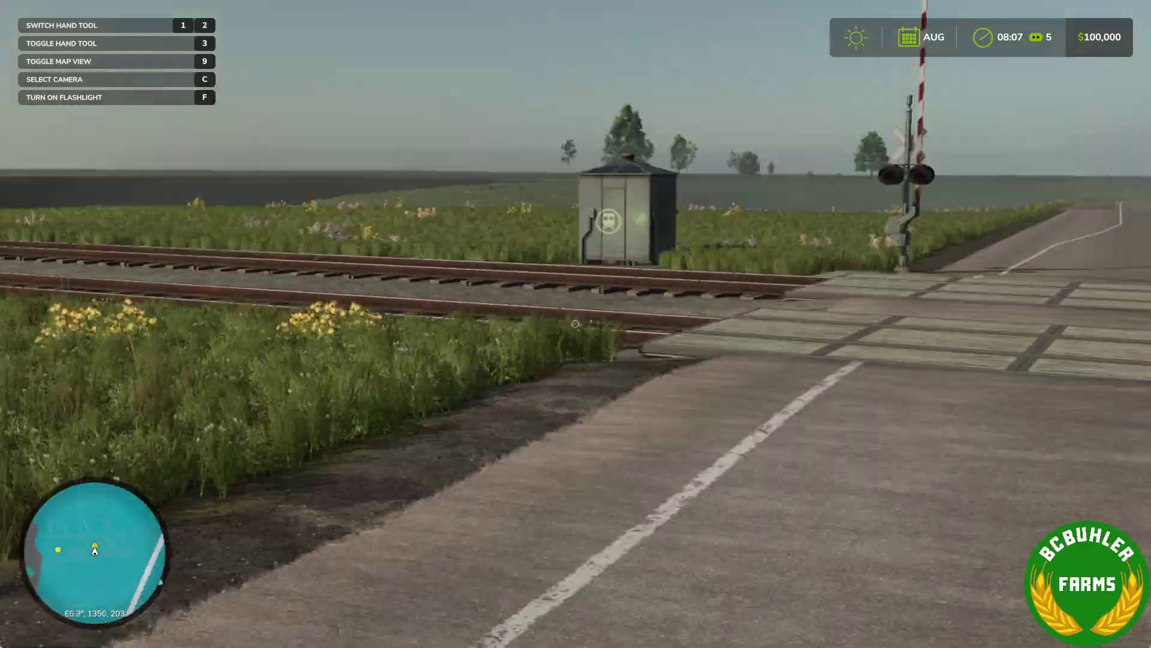
key(w)
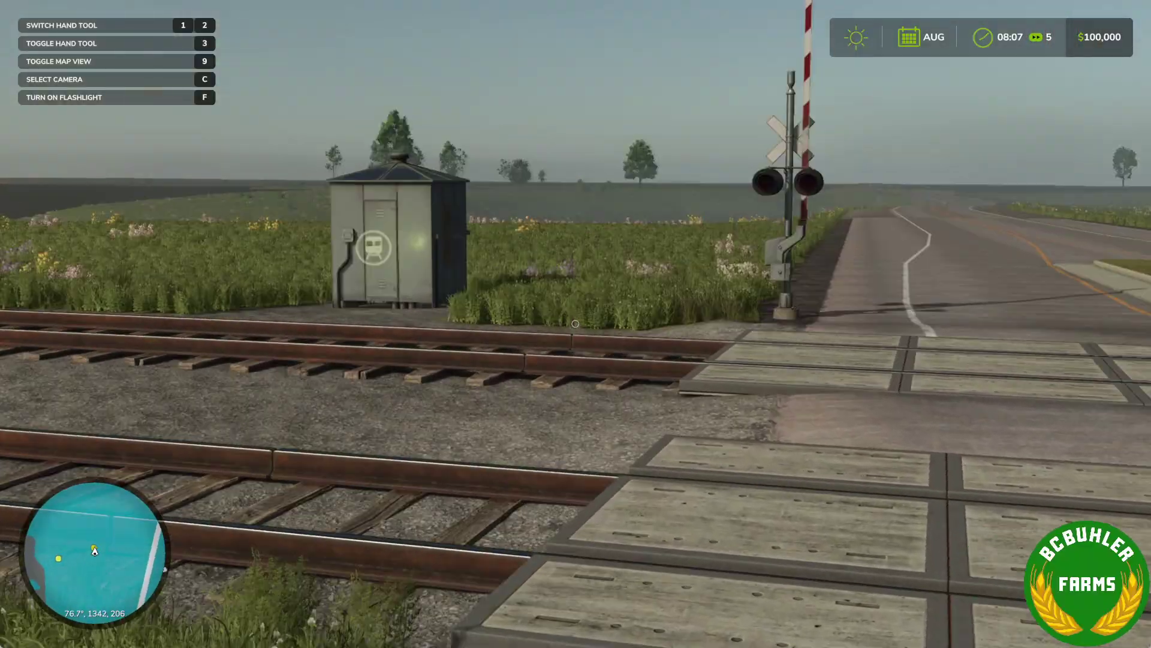
key(w)
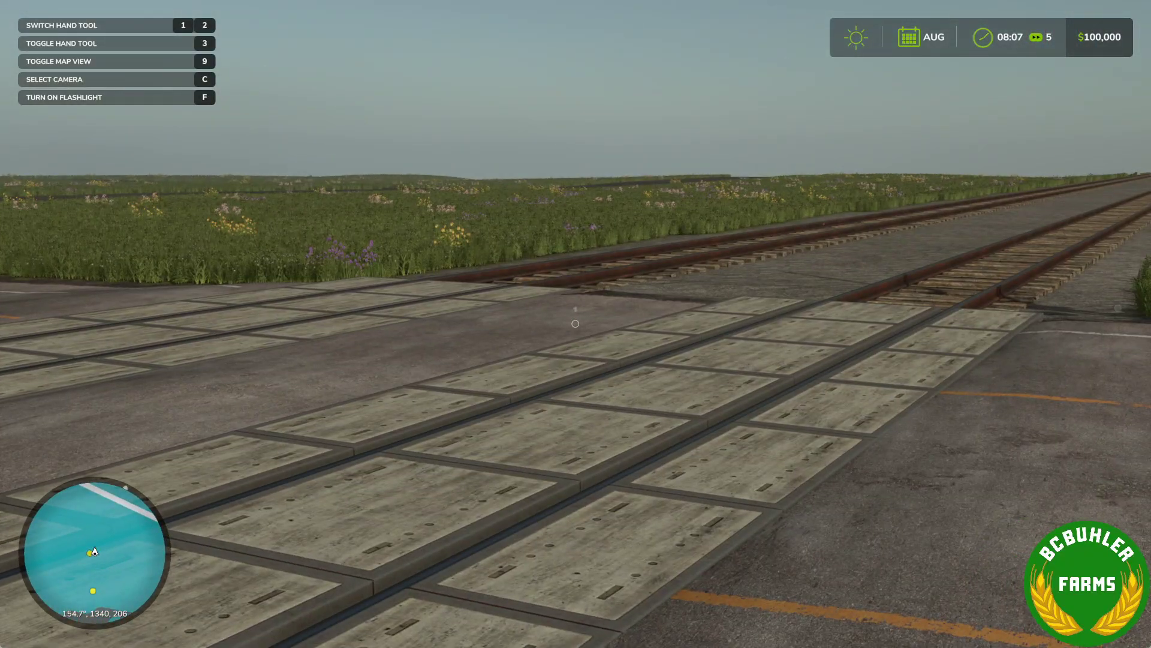
mouse_move(575, 323)
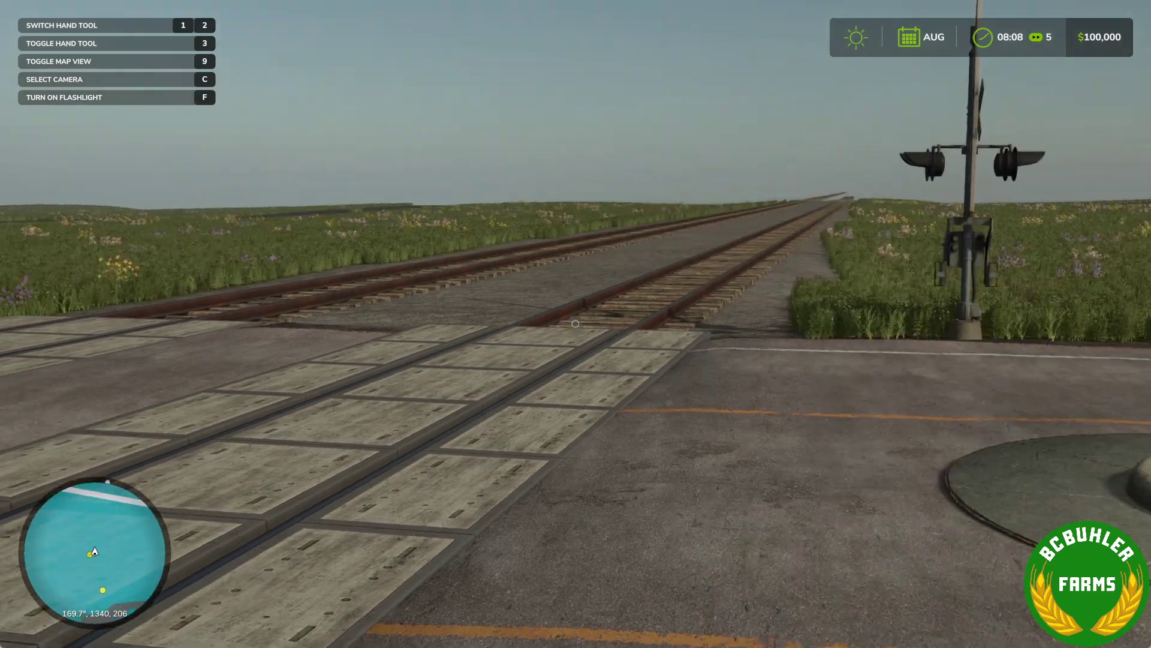